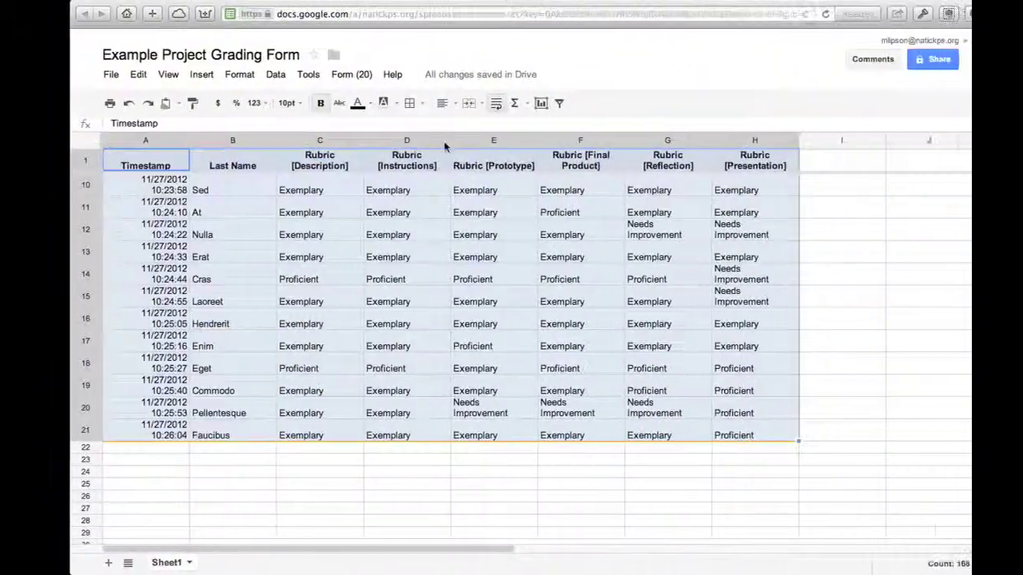
# - From the responses sheet, open the live Example Project Grading Form through the Form menu
pyautogui.click(478, 252)
pyautogui.scroll(5, 478, 252)
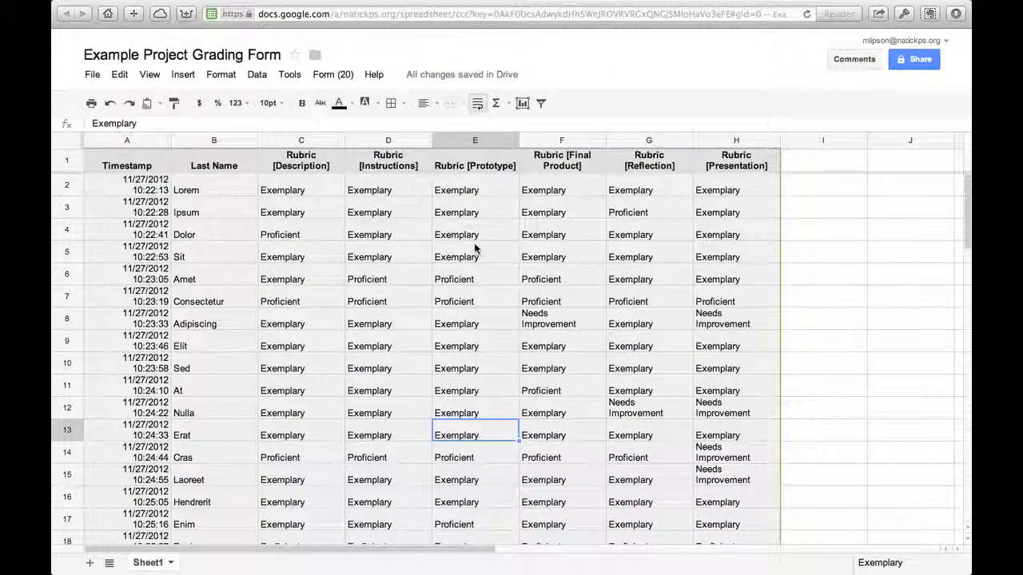
pyautogui.click(340, 76)
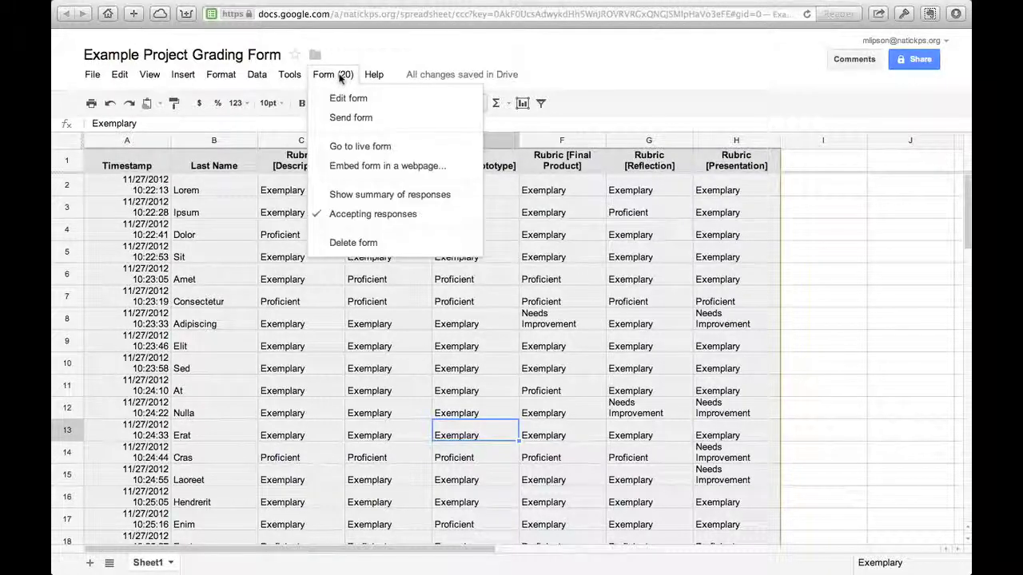
pyautogui.click(387, 155)
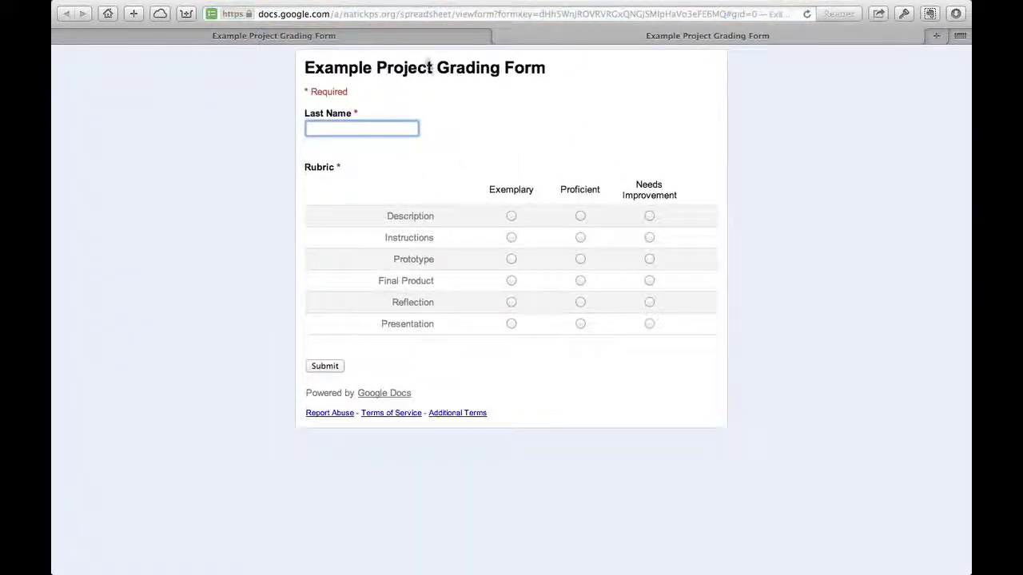
# - Go back from the live form to the response spreadsheet tab
pyautogui.click(377, 39)
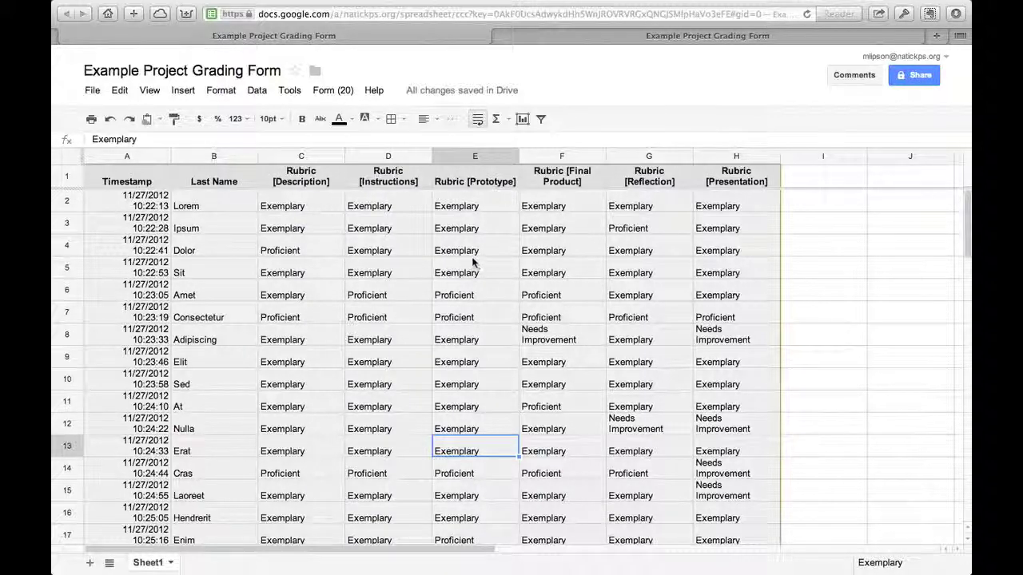
# - Copy the response range A1 through H21, then switch from the browser to the desktop
pyautogui.click(146, 182)
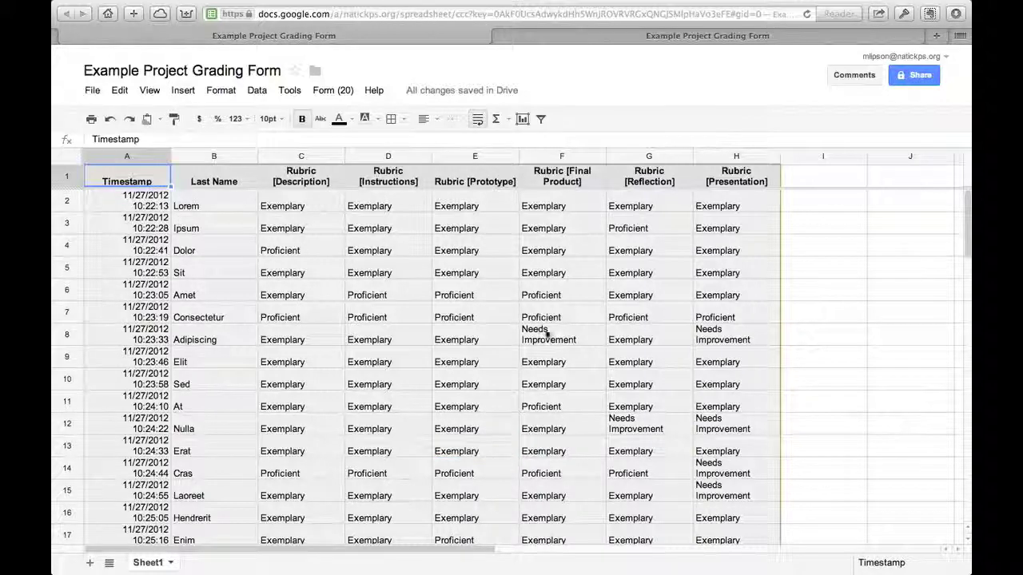
pyautogui.scroll(-5, 563, 338)
pyautogui.keyDown('shift'); pyautogui.click(749, 342); pyautogui.keyUp('shift')
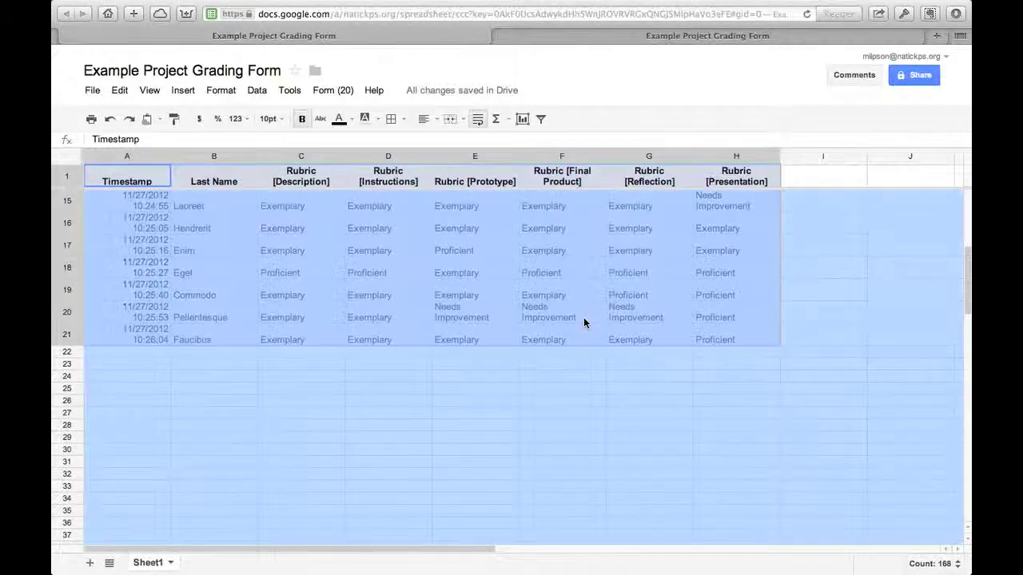
pyautogui.rightClick(583, 317)
pyautogui.click(632, 353)
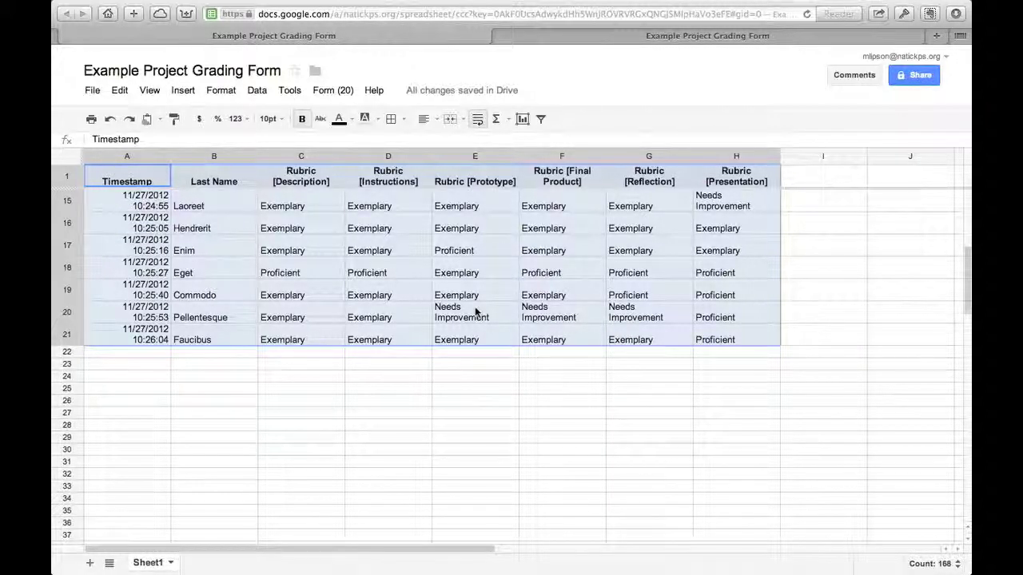
pyautogui.scroll(1, 479, 314)
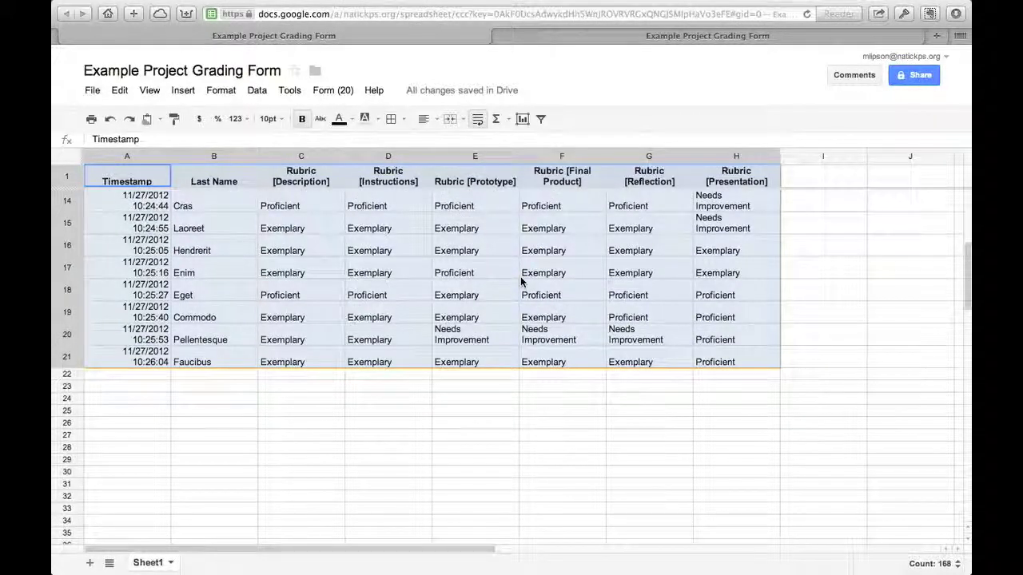
pyautogui.hotkey('ctrl', 'Left')
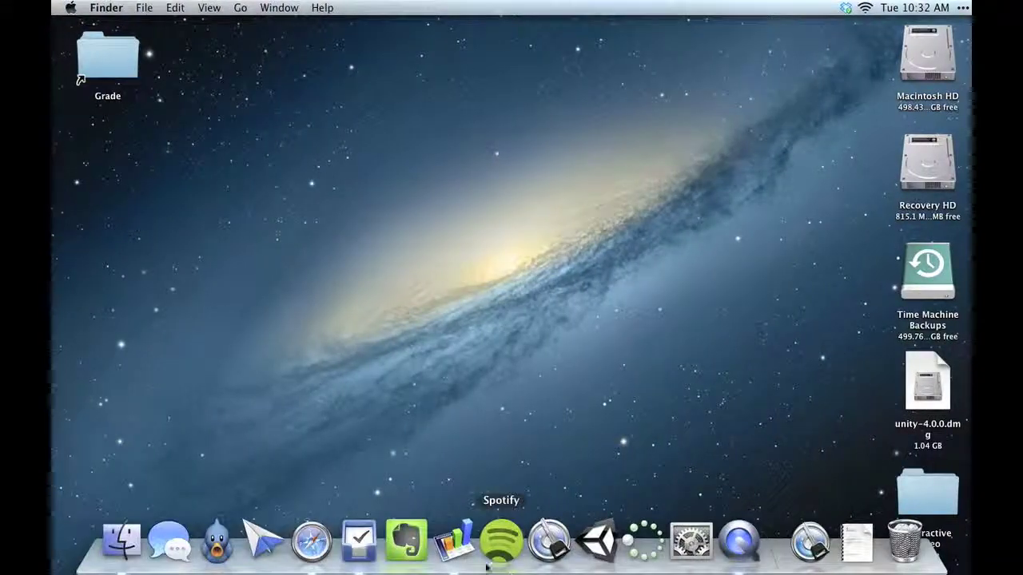
# - Launch Numbers and create a new document from the Blank template
pyautogui.click(468, 564)
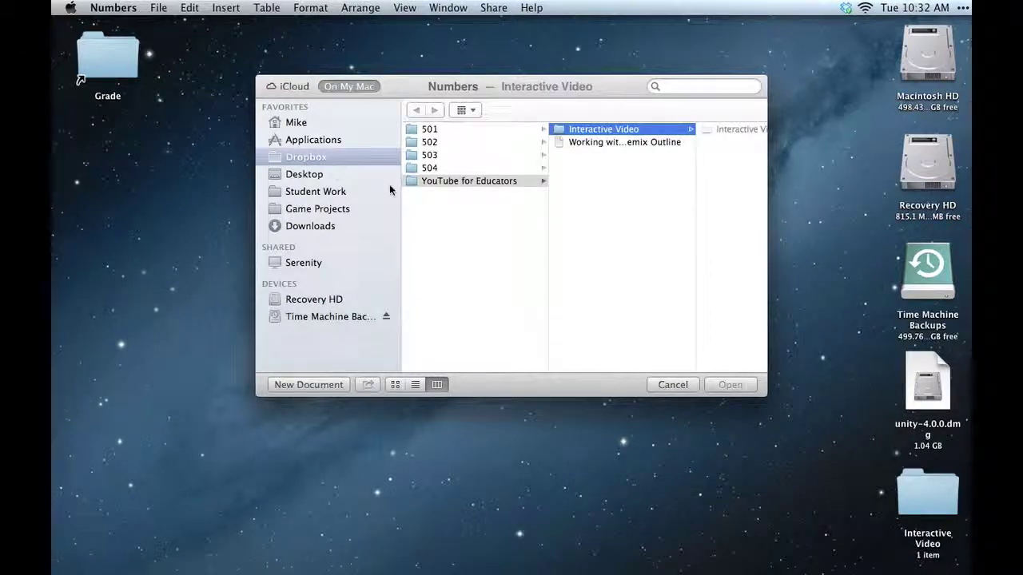
pyautogui.click(318, 175)
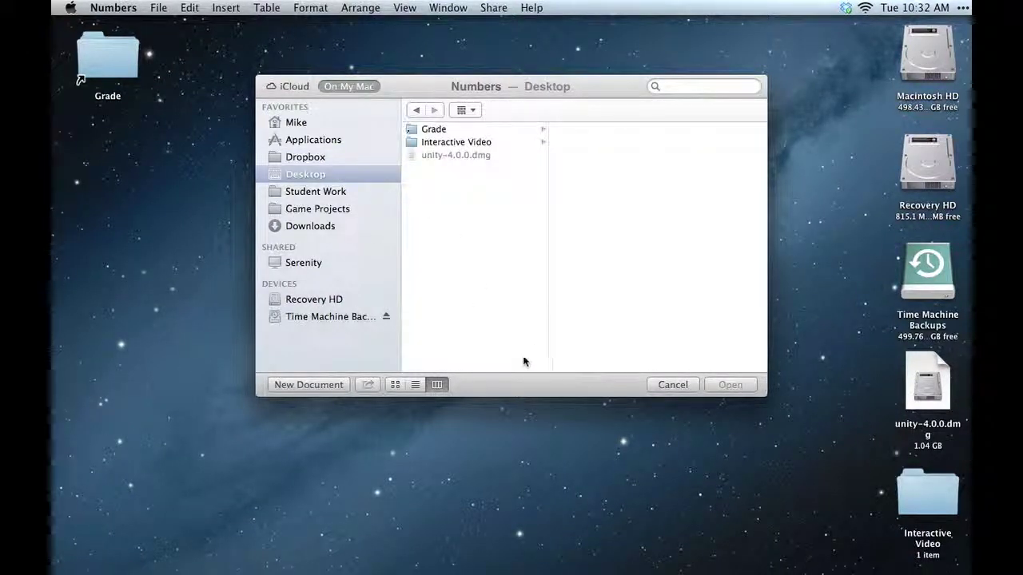
pyautogui.click(490, 145)
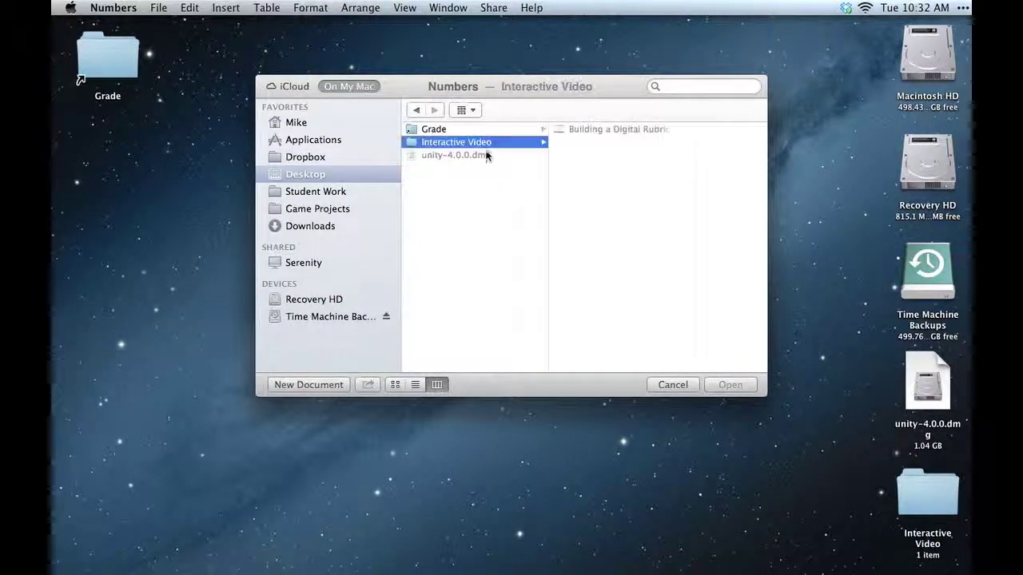
pyautogui.click(328, 381)
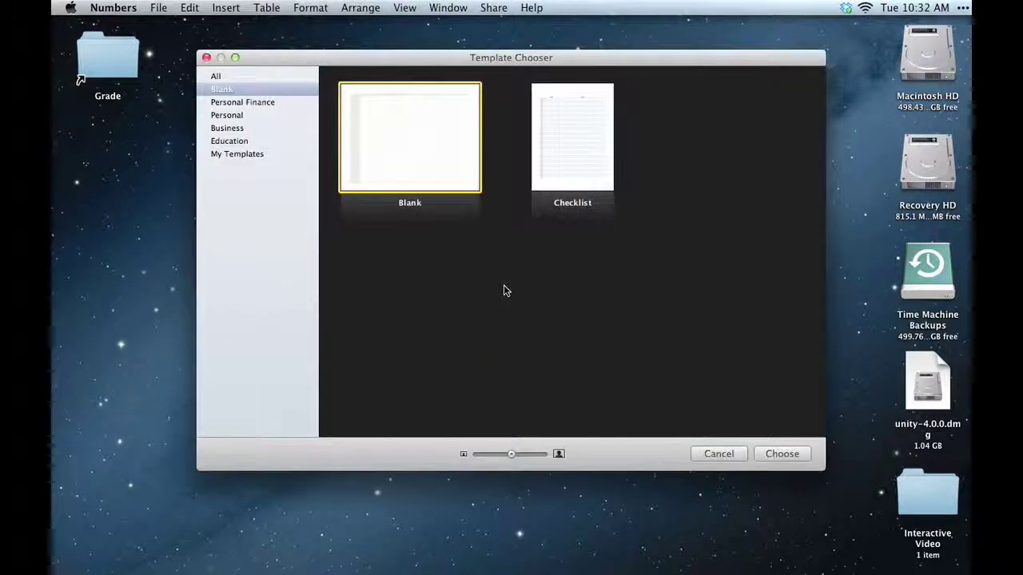
pyautogui.doubleClick(433, 152)
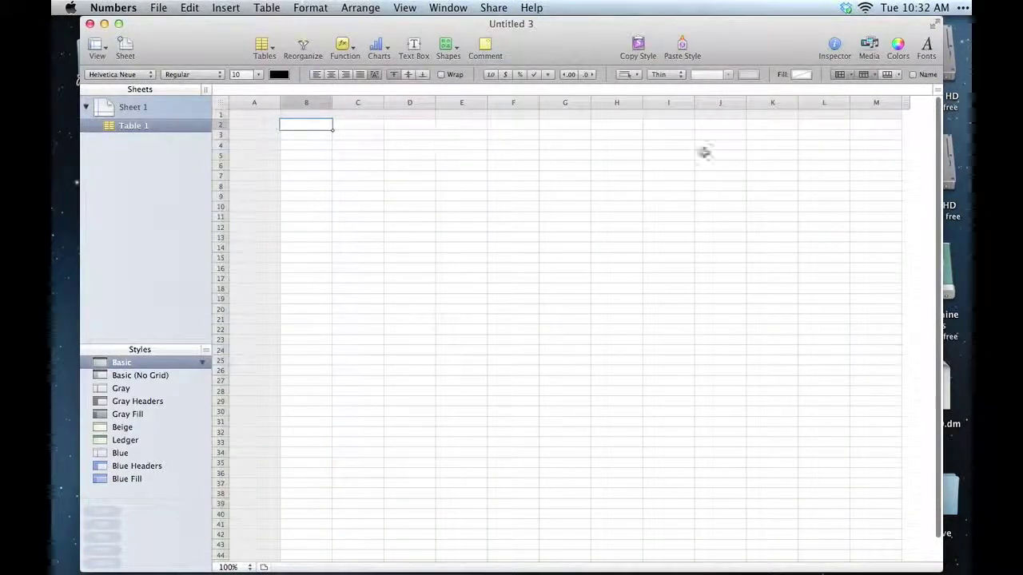
# - Delete the default Table 1 so Sheet 1 is empty
pyautogui.press('super+Tab')
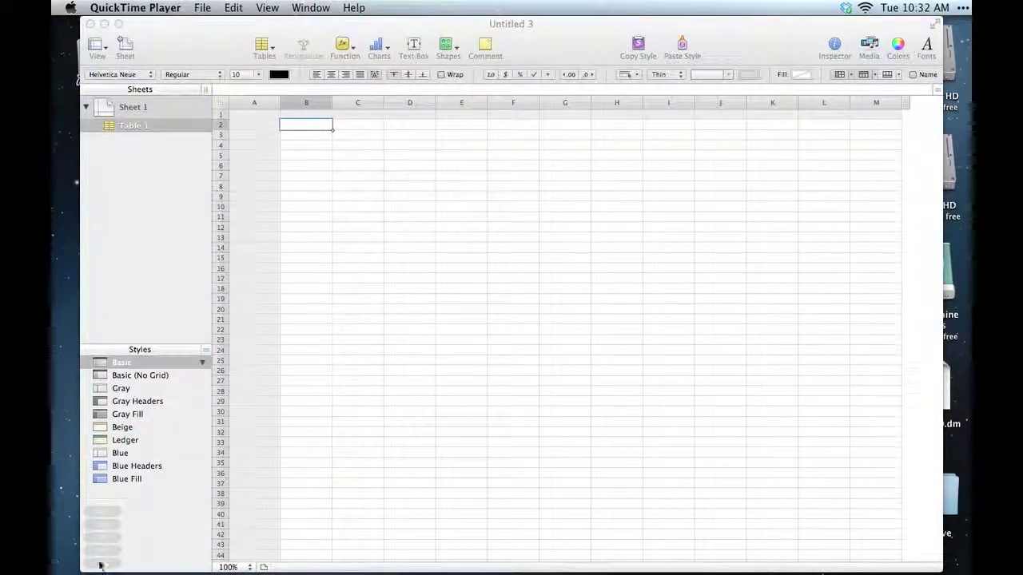
pyautogui.click(179, 261)
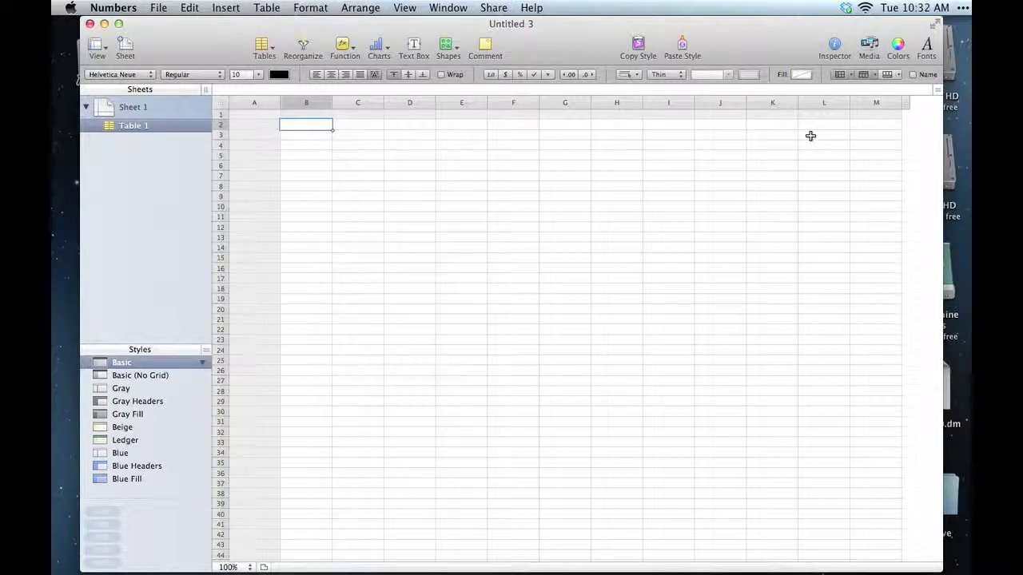
pyautogui.click(918, 122)
pyautogui.click(863, 135)
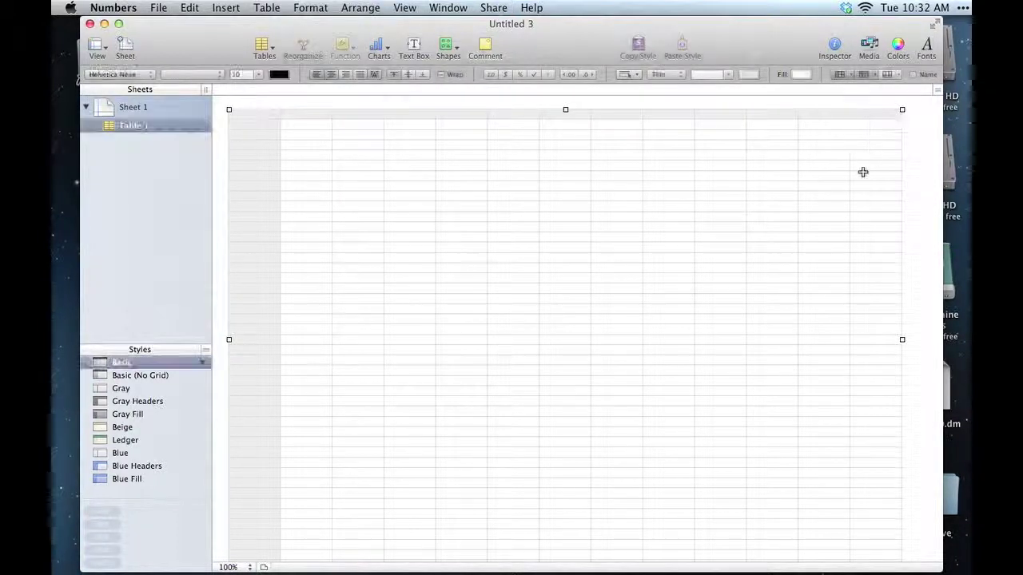
pyautogui.press('Delete')
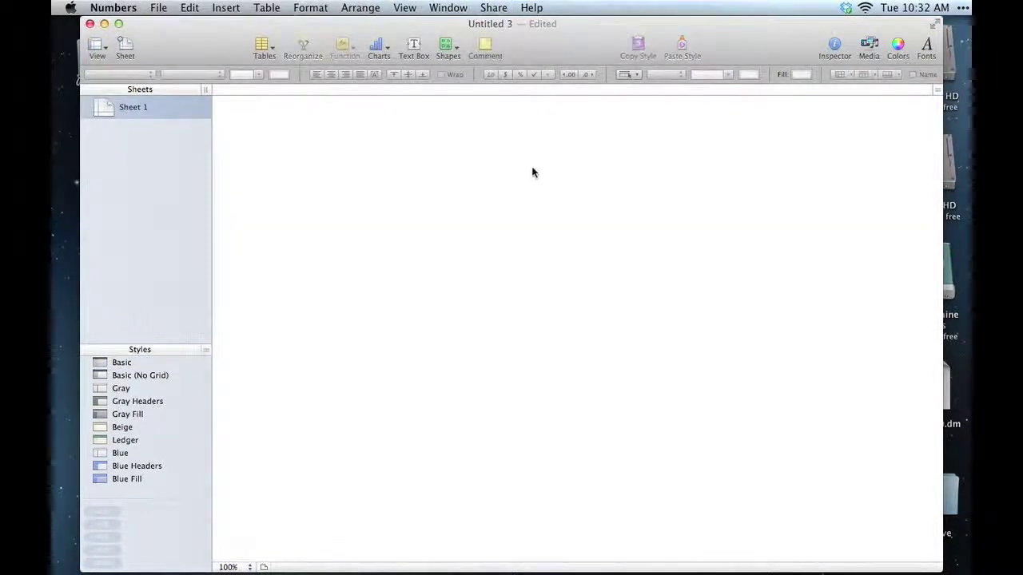
# - Insert a Plain table and paste the 20 copied form responses into it
pyautogui.click(263, 42)
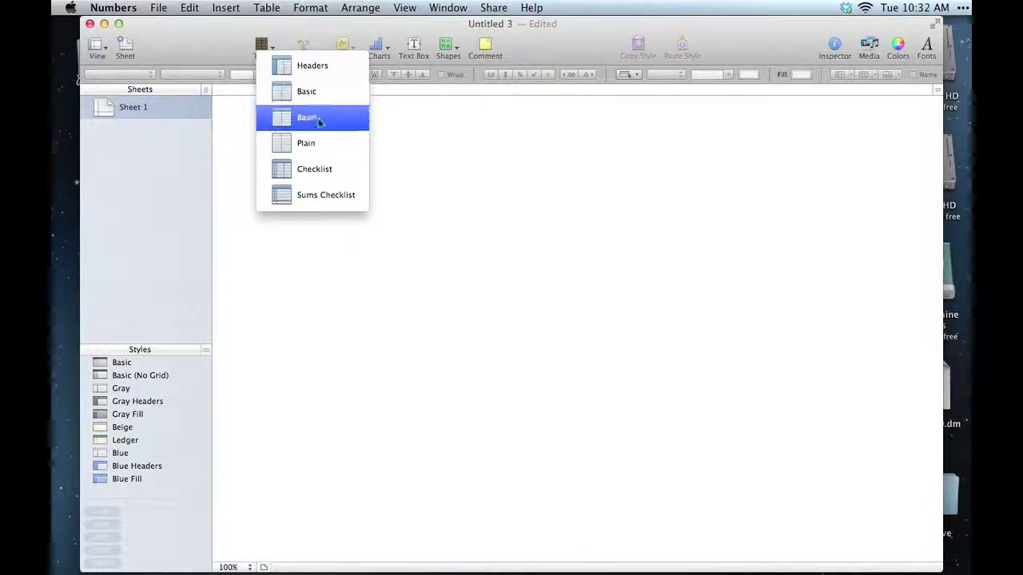
pyautogui.click(312, 144)
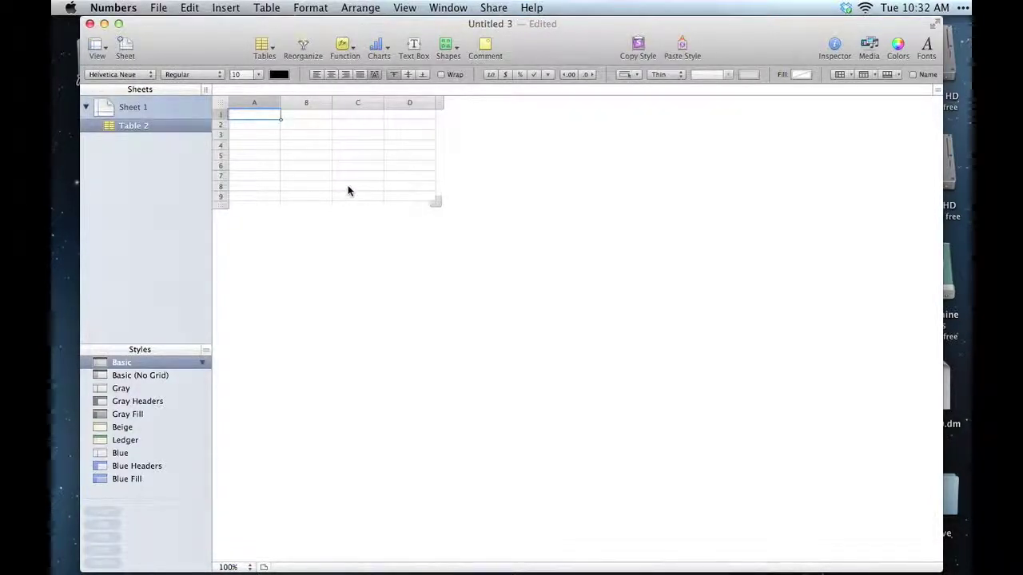
pyautogui.press('super+v')
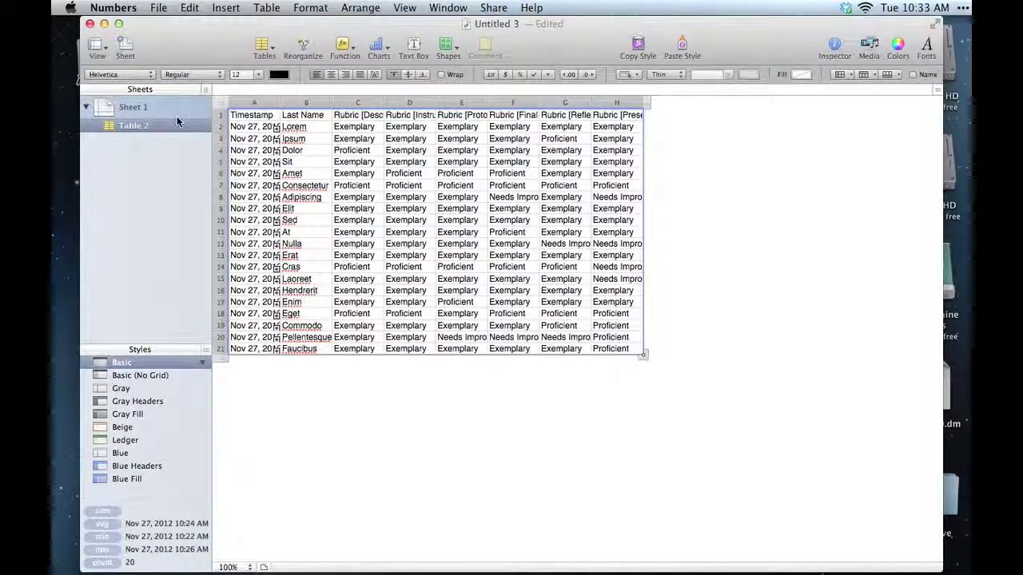
# - Rename Sheet 1 to 'Session 1 Project'
pyautogui.click(134, 107)
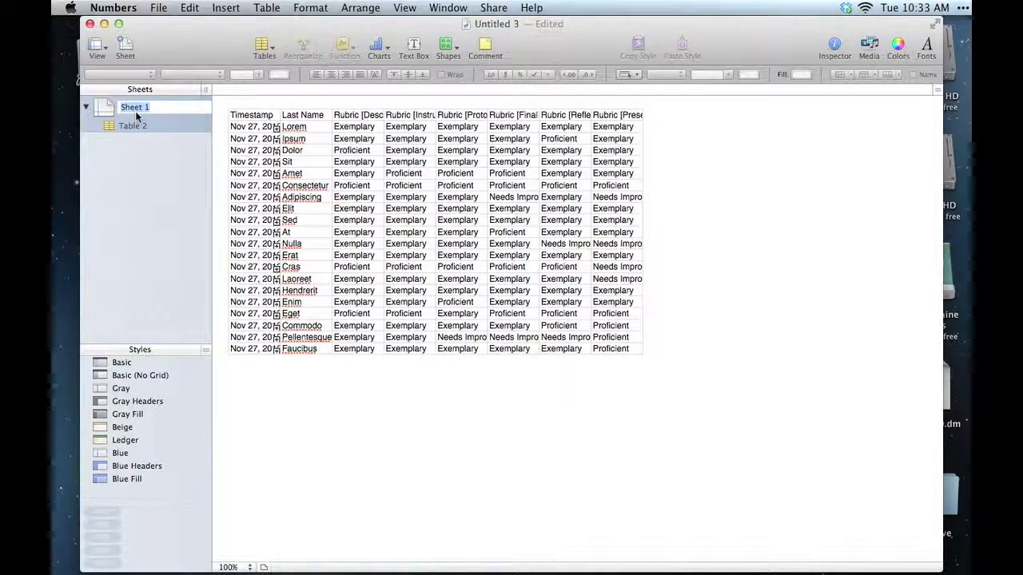
pyautogui.write('Session 1 Pro')
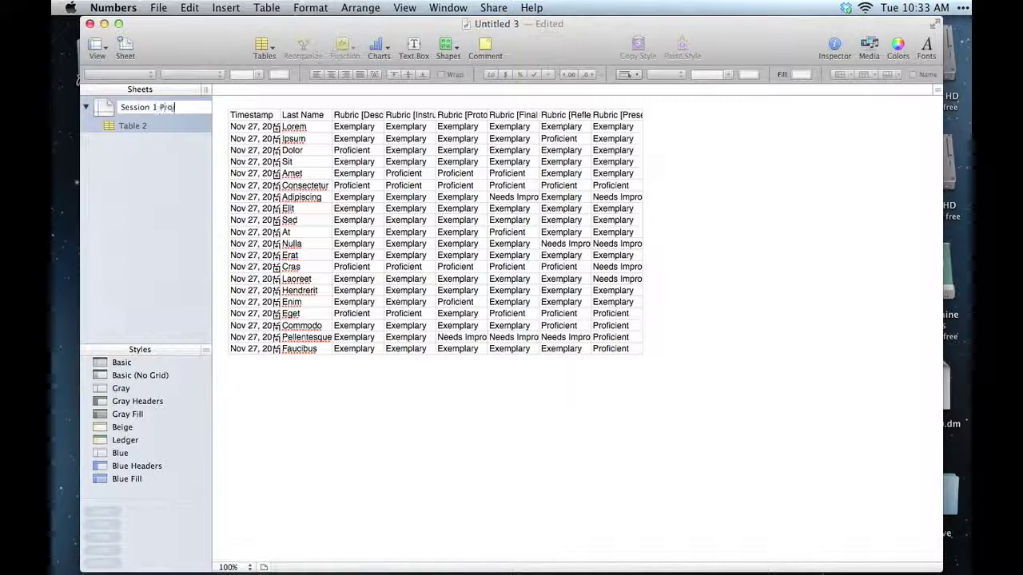
pyautogui.write('ject')
pyautogui.press('Return')
# - Rename Table 2 to 'Rubric Data'
pyautogui.click(133, 125)
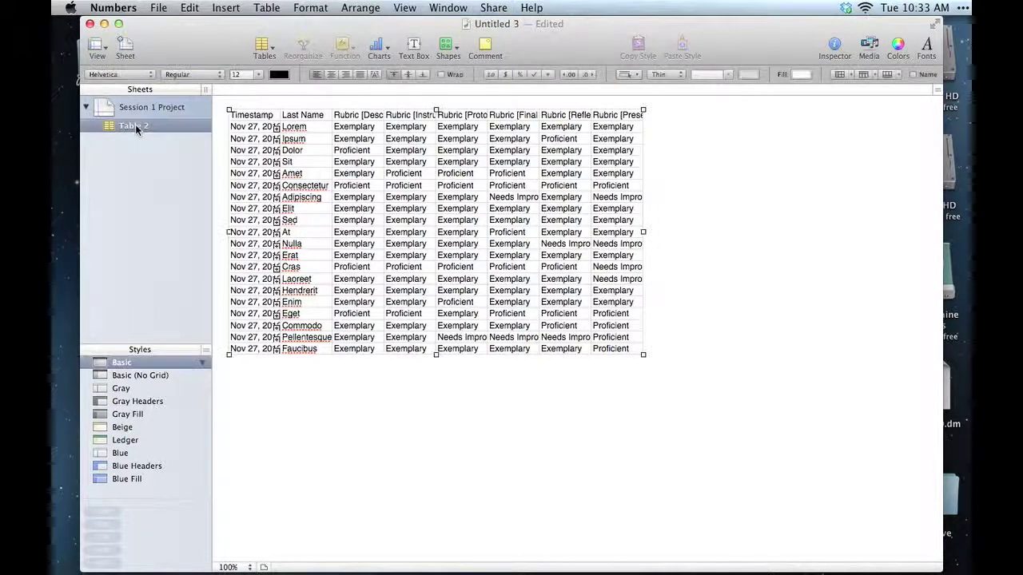
pyautogui.doubleClick(136, 124)
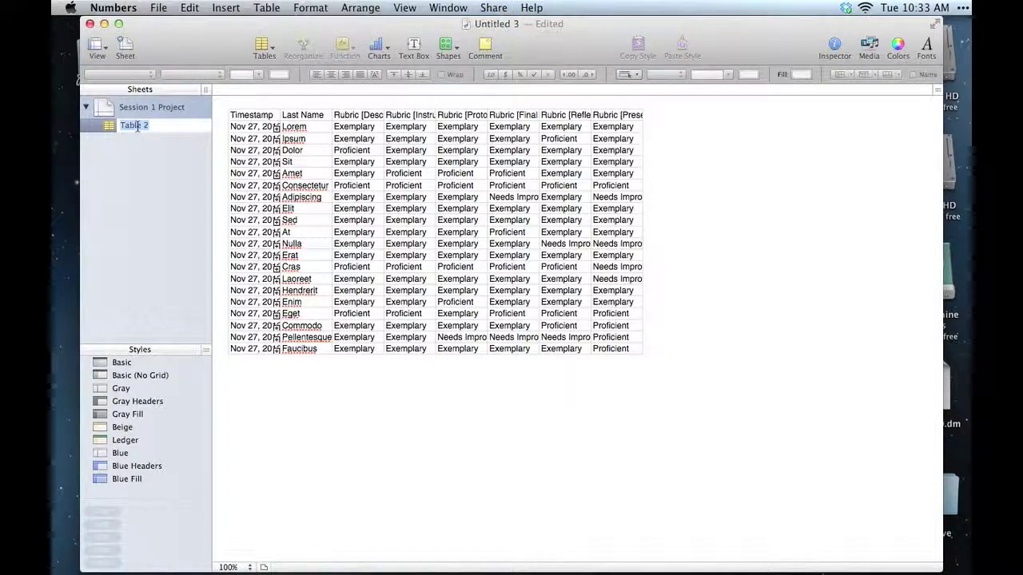
pyautogui.write('Rubric Data')
pyautogui.press('Return')
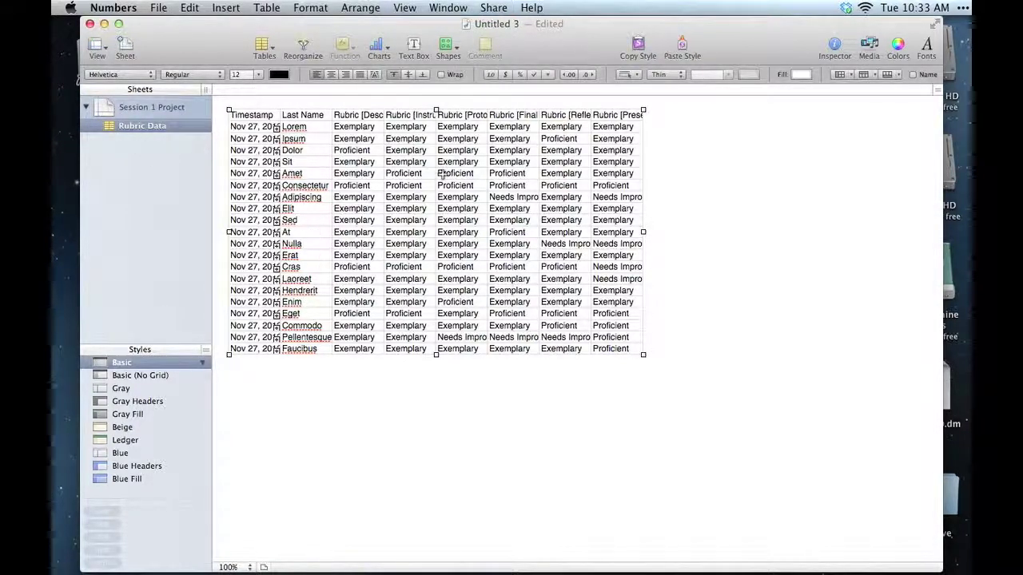
pyautogui.click(353, 150)
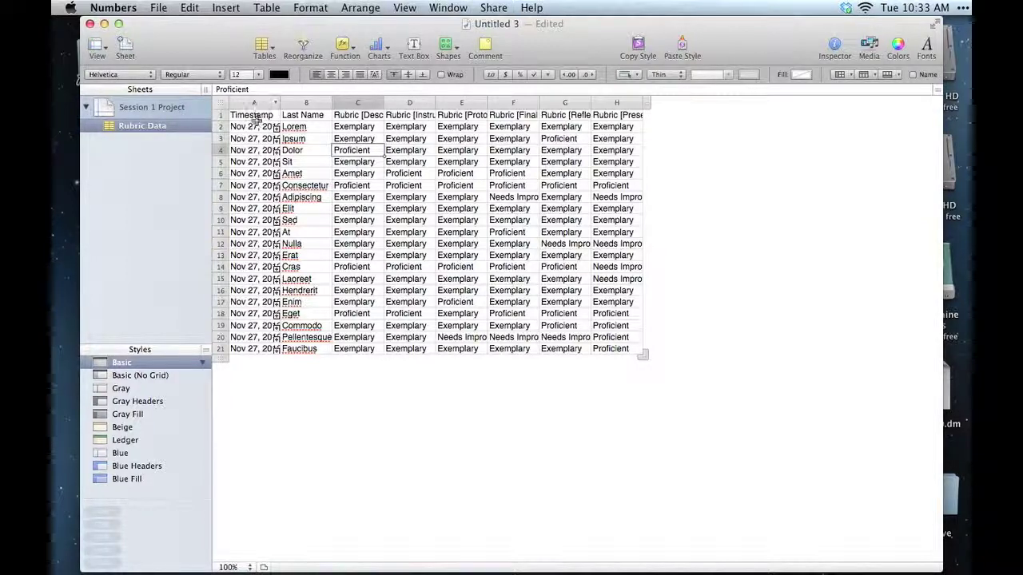
# - Widen the Timestamp and Last Name columns, then auto-fit columns A–H to their contents
pyautogui.moveTo(280, 104); pyautogui.dragTo(336, 103)
pyautogui.click(361, 103)
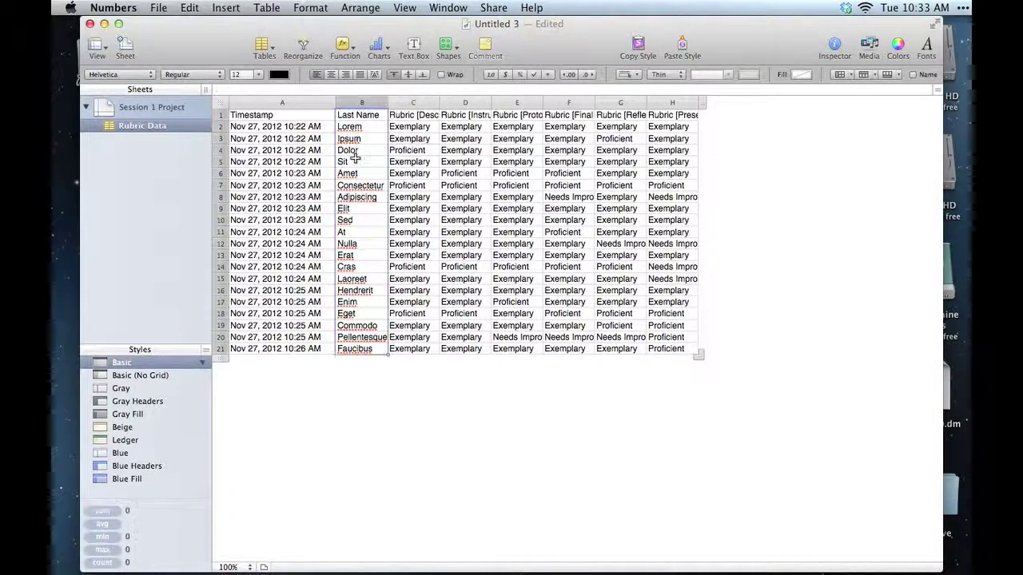
pyautogui.click(369, 138)
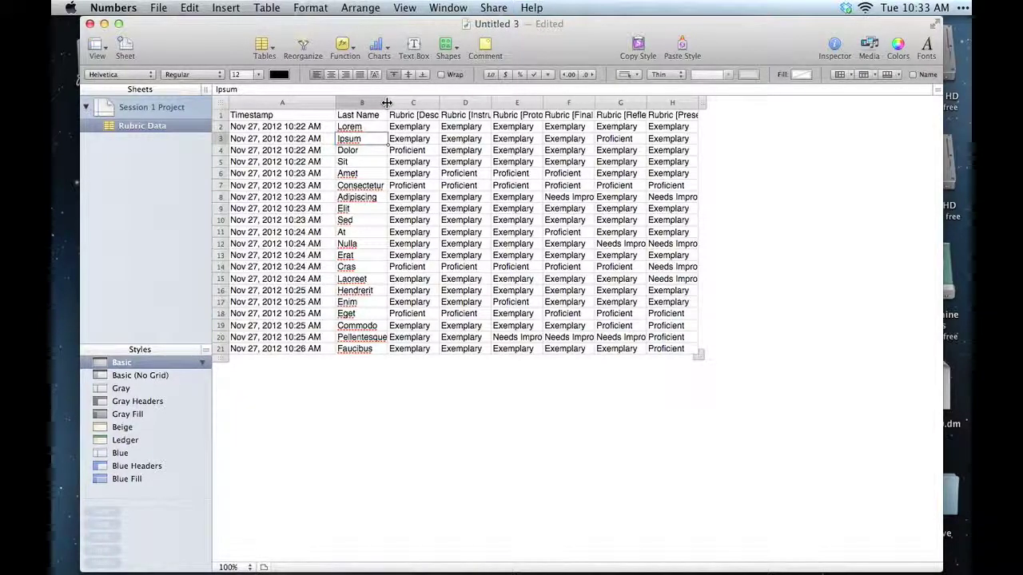
pyautogui.moveTo(387, 103); pyautogui.dragTo(389, 103)
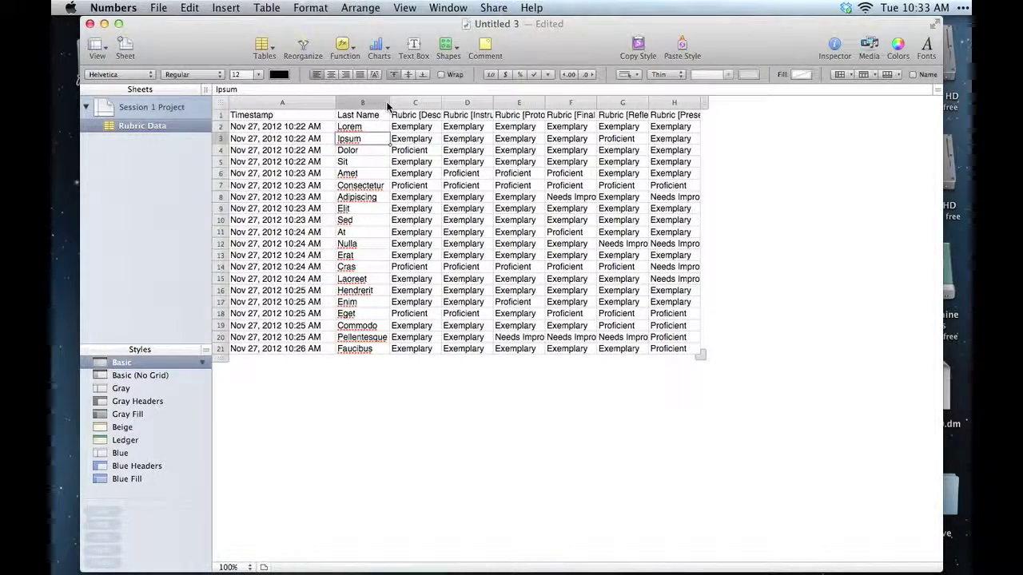
pyautogui.doubleClick(441, 103)
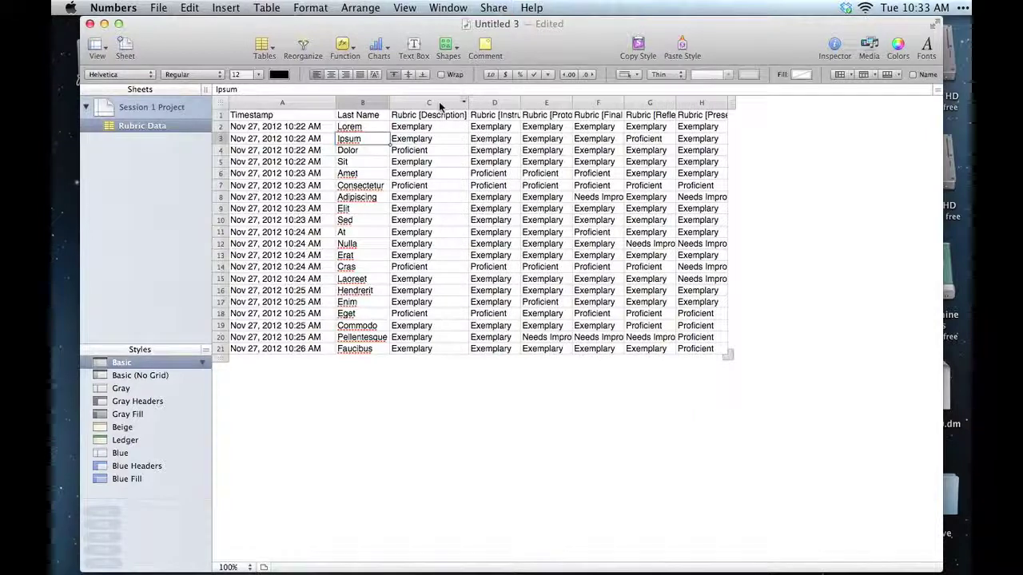
pyautogui.click(328, 102)
pyautogui.keyDown('shift'); pyautogui.click(677, 104); pyautogui.keyUp('shift')
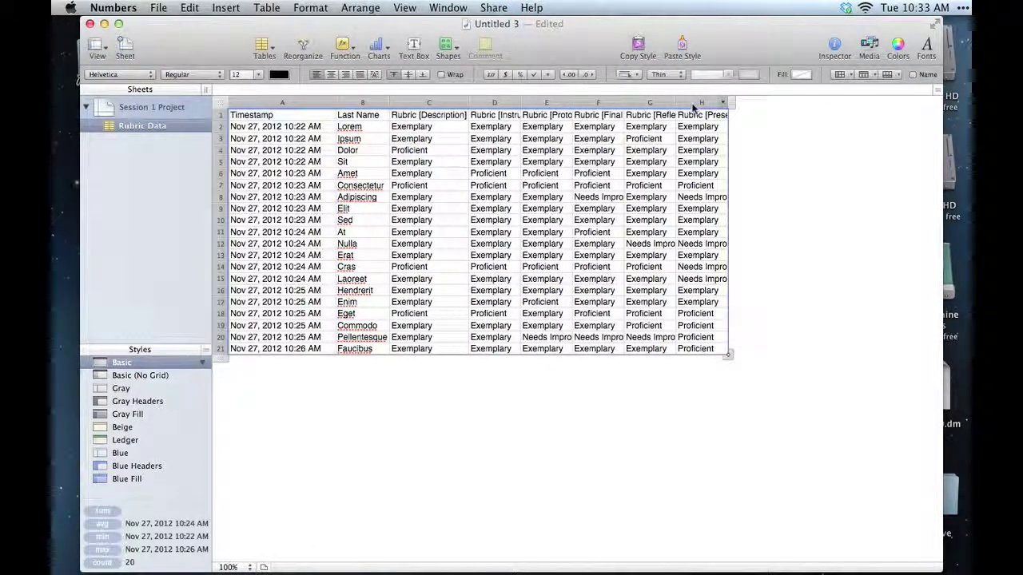
pyautogui.doubleClick(676, 104)
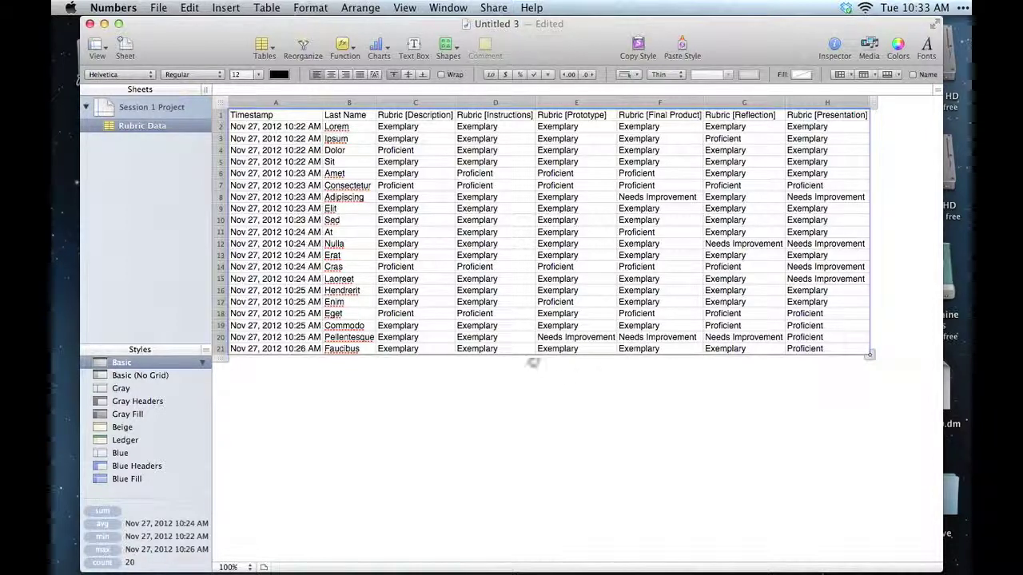
pyautogui.click(448, 413)
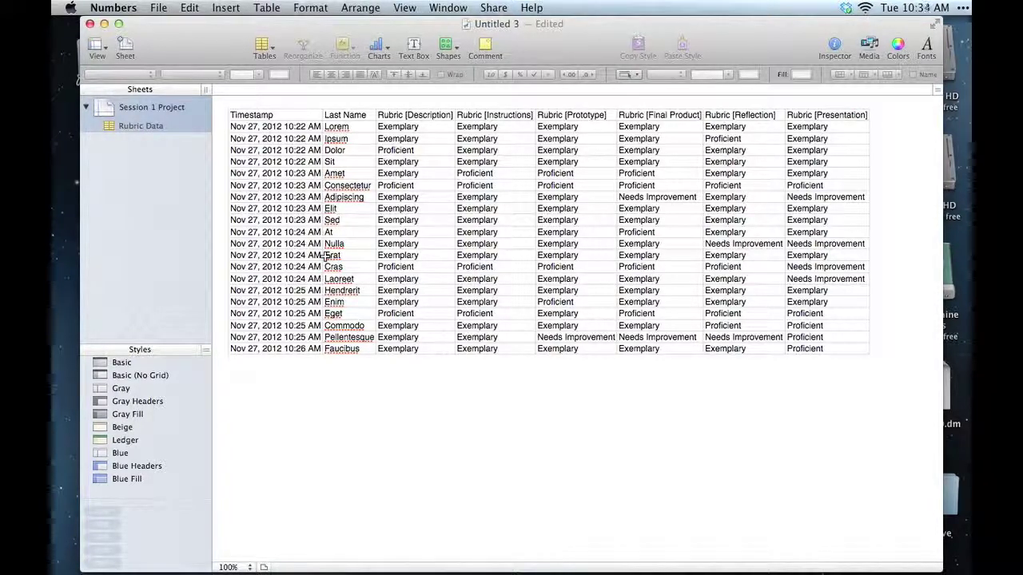
pyautogui.click(268, 233)
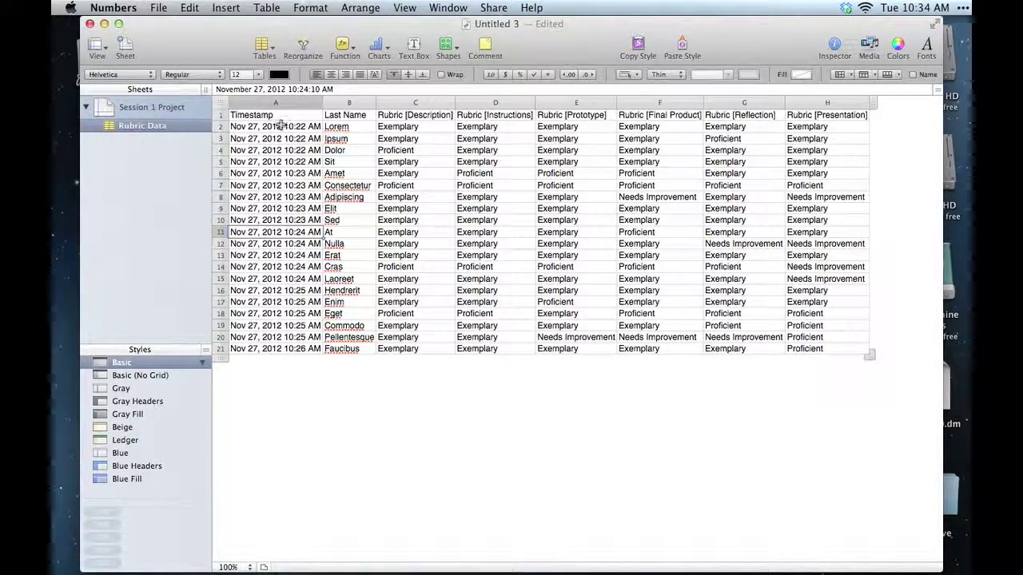
pyautogui.click(277, 102)
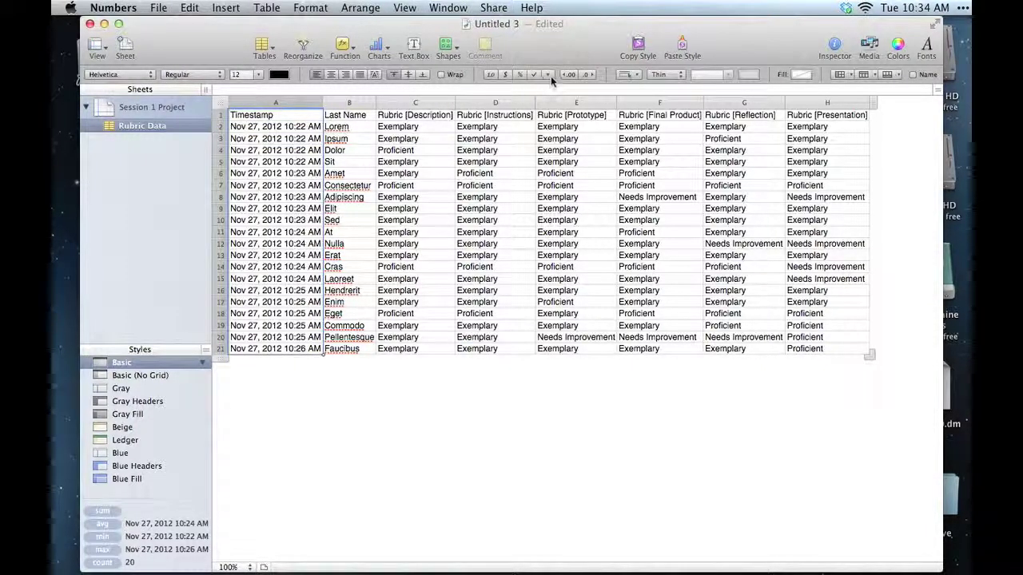
pyautogui.click(549, 75)
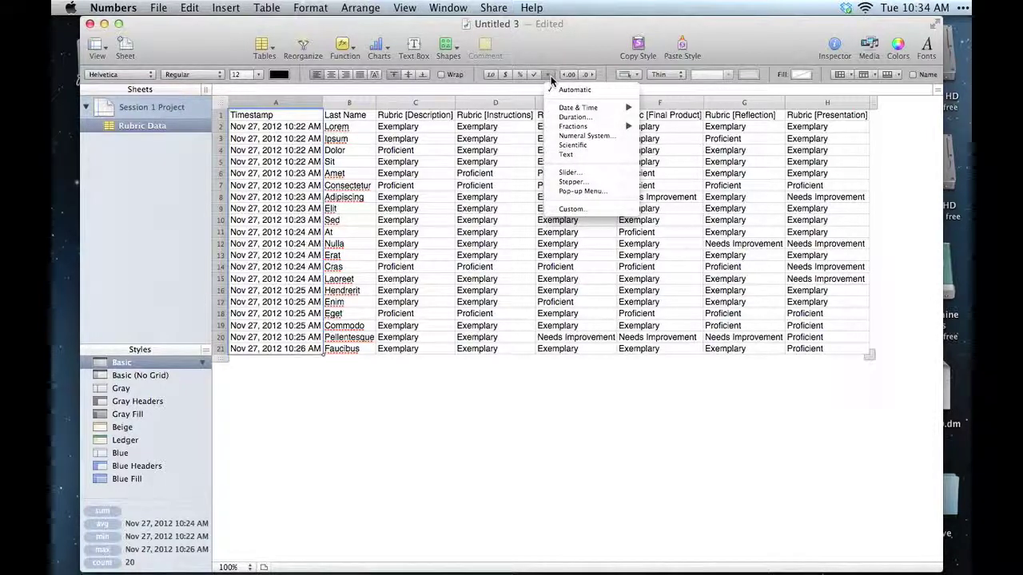
# - Format the Timestamp column as short dates (11/27/12) and narrow column A to fit
pyautogui.moveTo(595, 108)
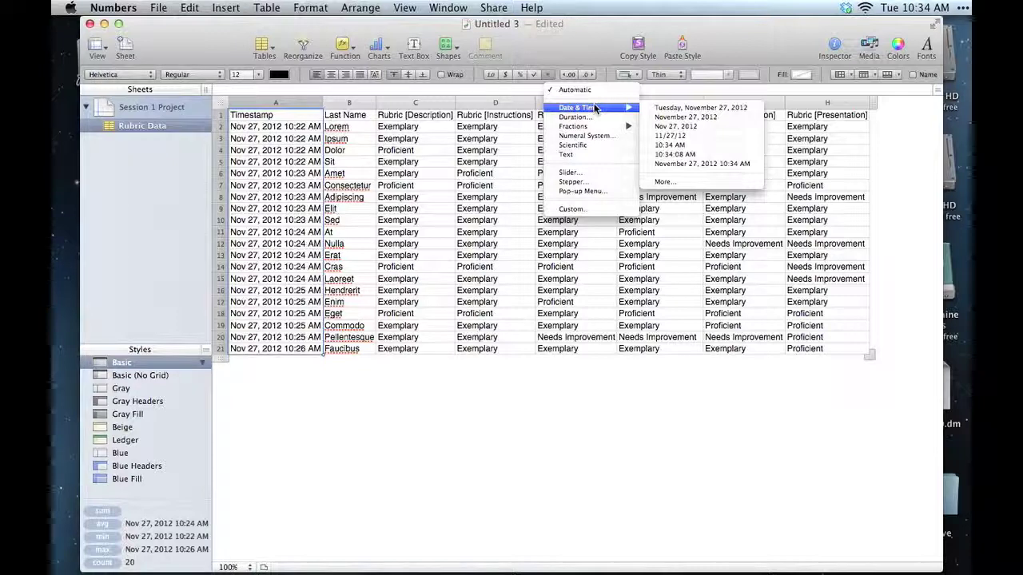
pyautogui.click(683, 140)
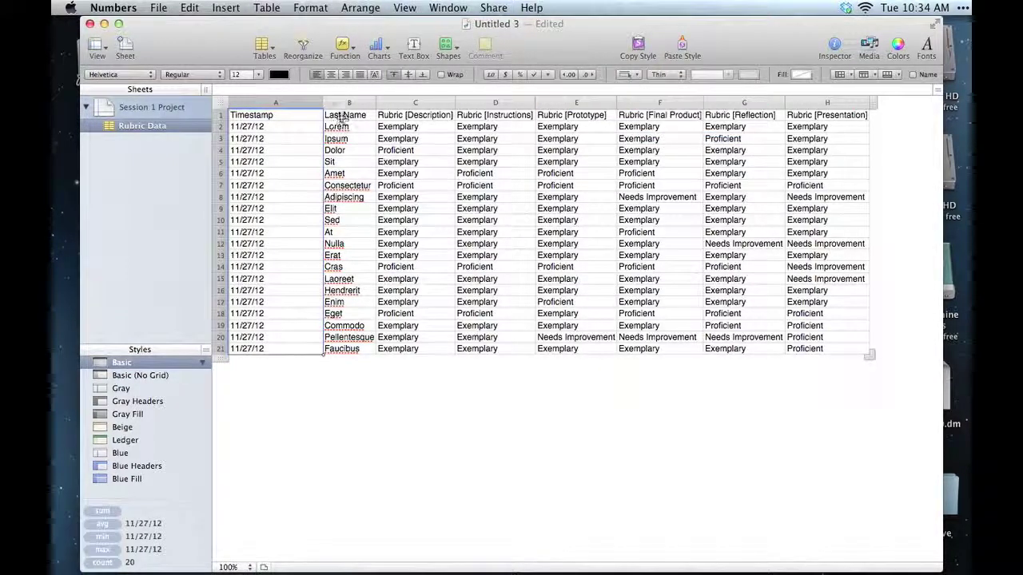
pyautogui.moveTo(323, 104); pyautogui.dragTo(274, 106)
pyautogui.click(376, 372)
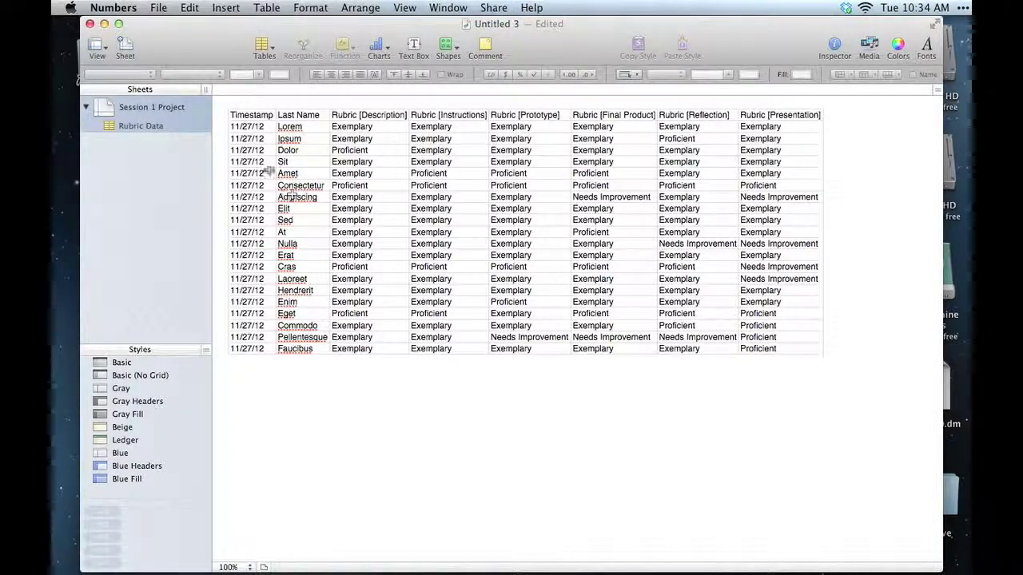
pyautogui.click(264, 115)
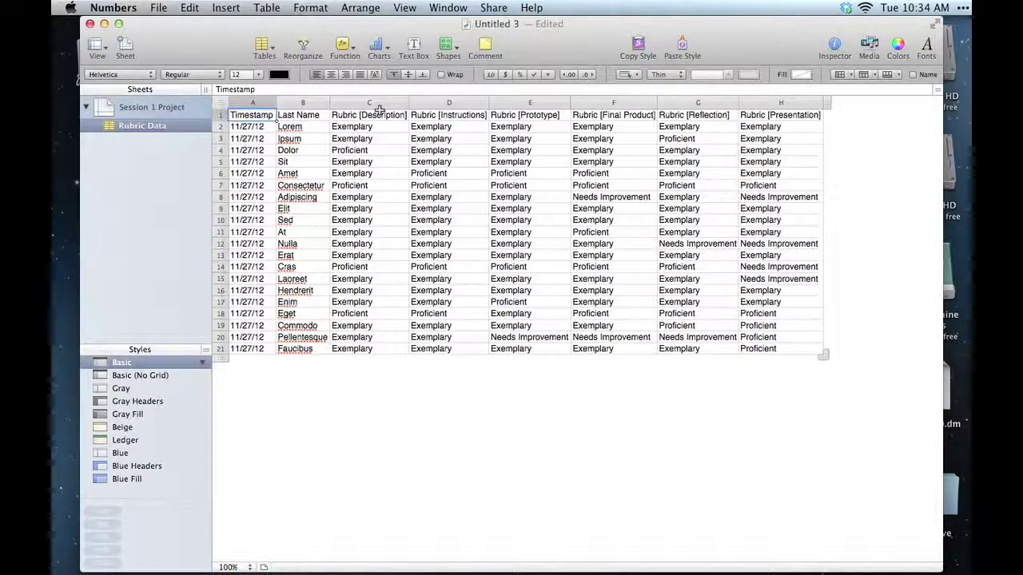
# - Insert an empty row above the Rubric Data headers, then select header row 2
pyautogui.click(387, 127)
pyautogui.click(389, 162)
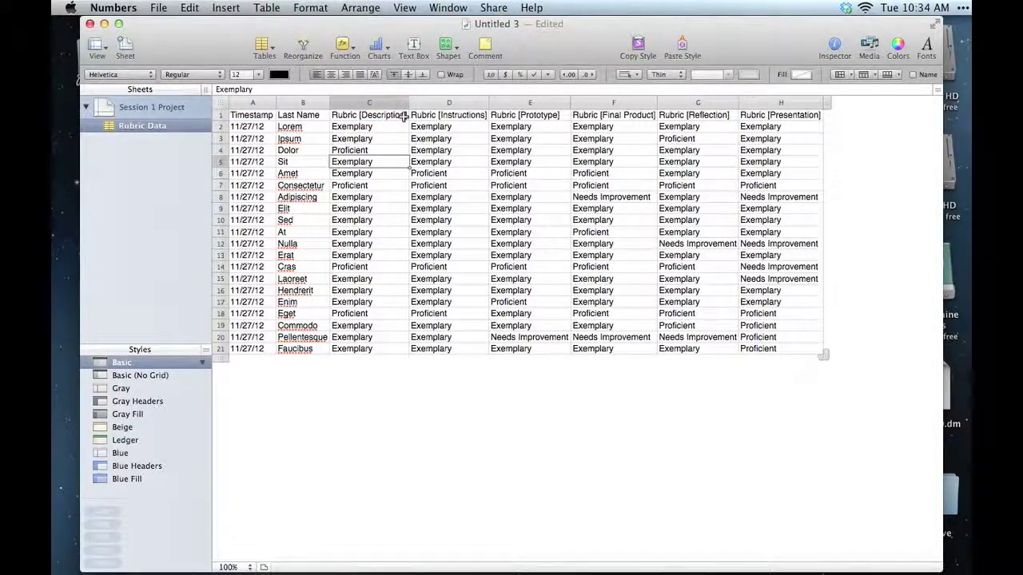
pyautogui.click(863, 74)
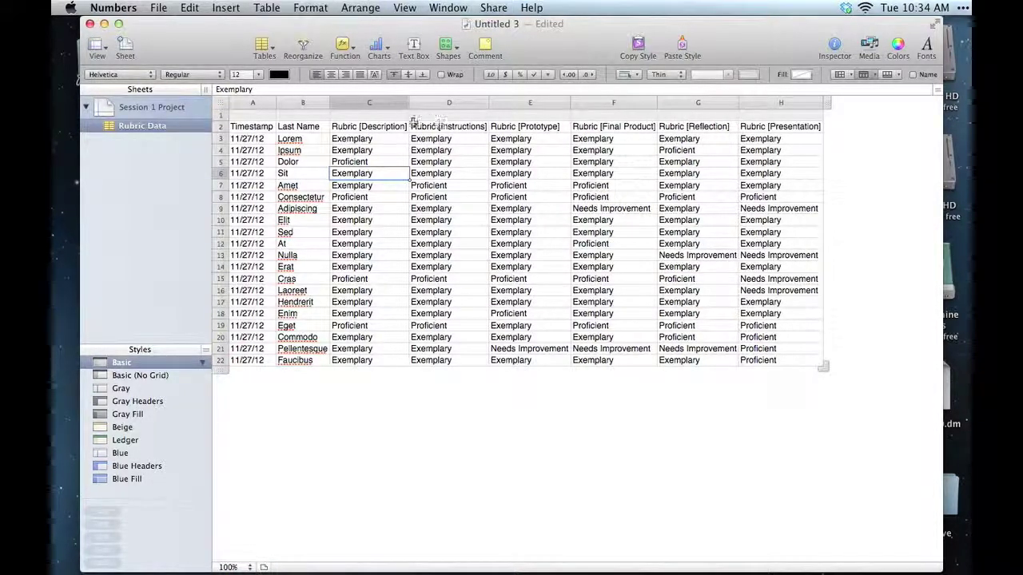
pyautogui.click(222, 127)
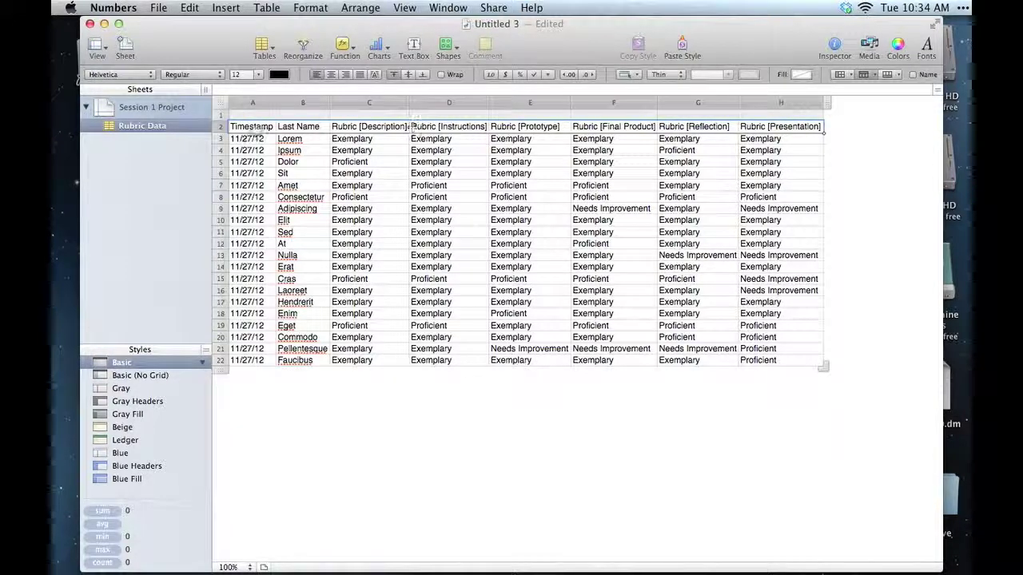
pyautogui.click(224, 128)
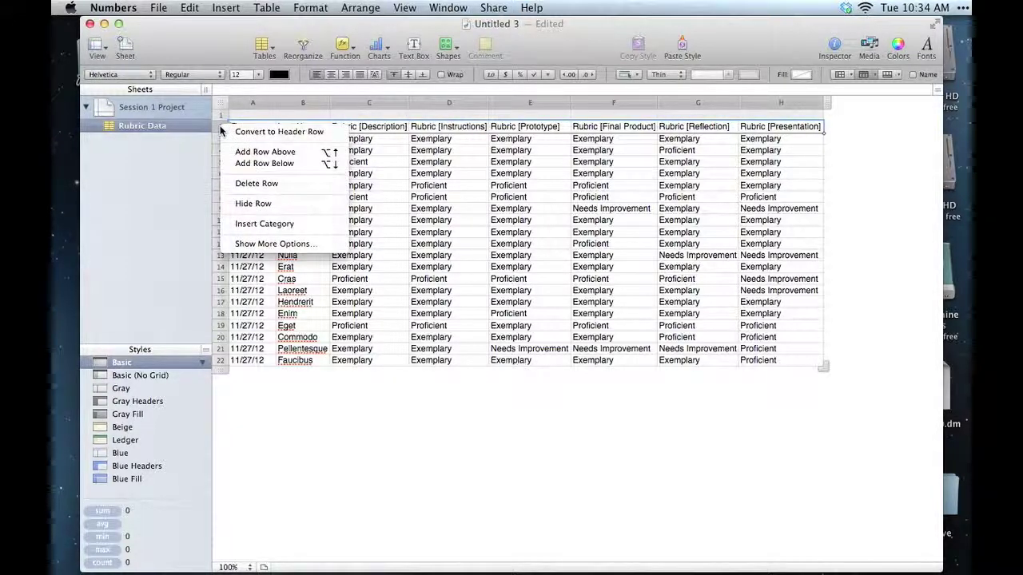
# - Make row 2 a header row and slightly widen the Timestamp column
pyautogui.click(260, 133)
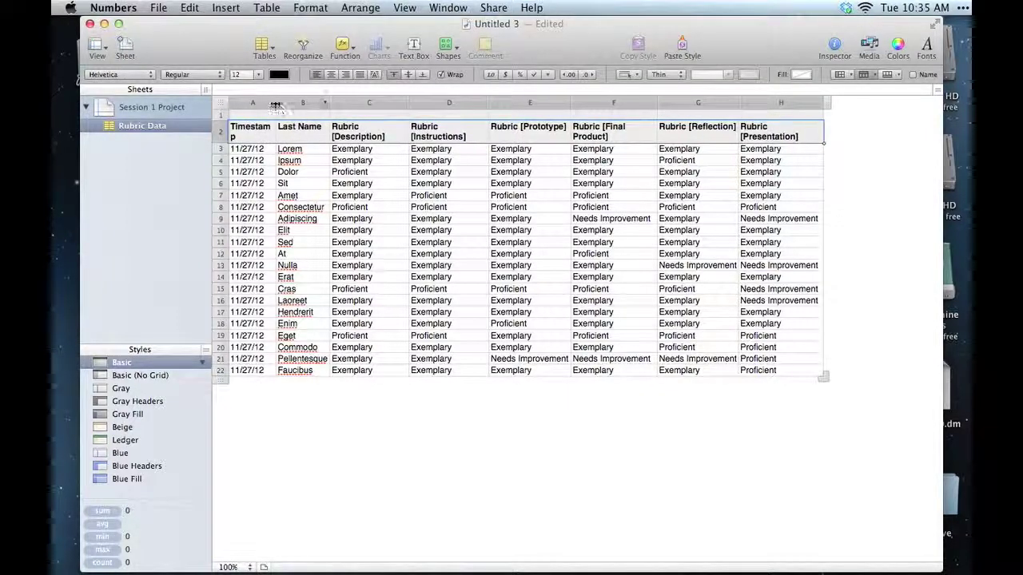
pyautogui.moveTo(275, 102); pyautogui.dragTo(282, 102)
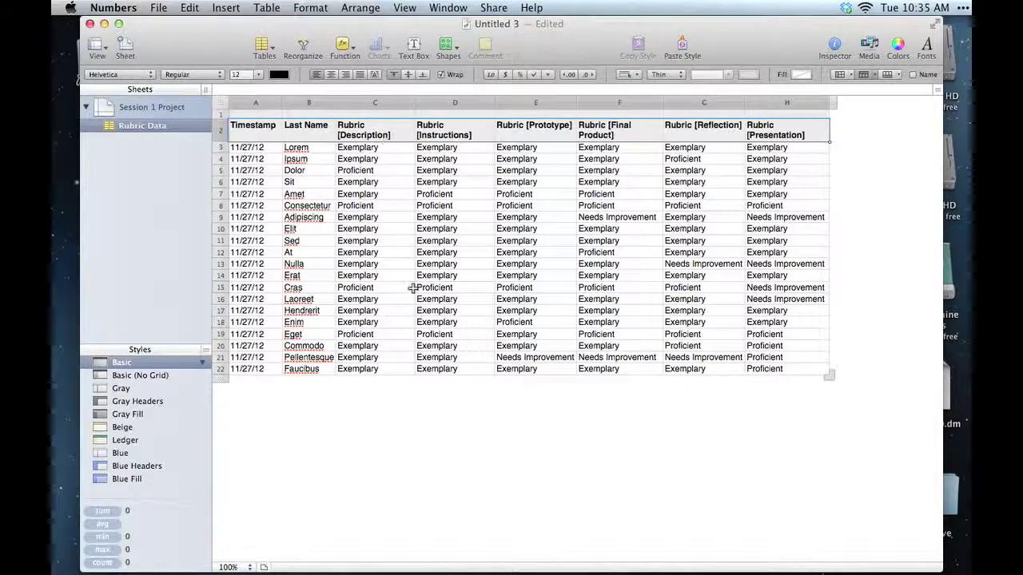
pyautogui.click(223, 130)
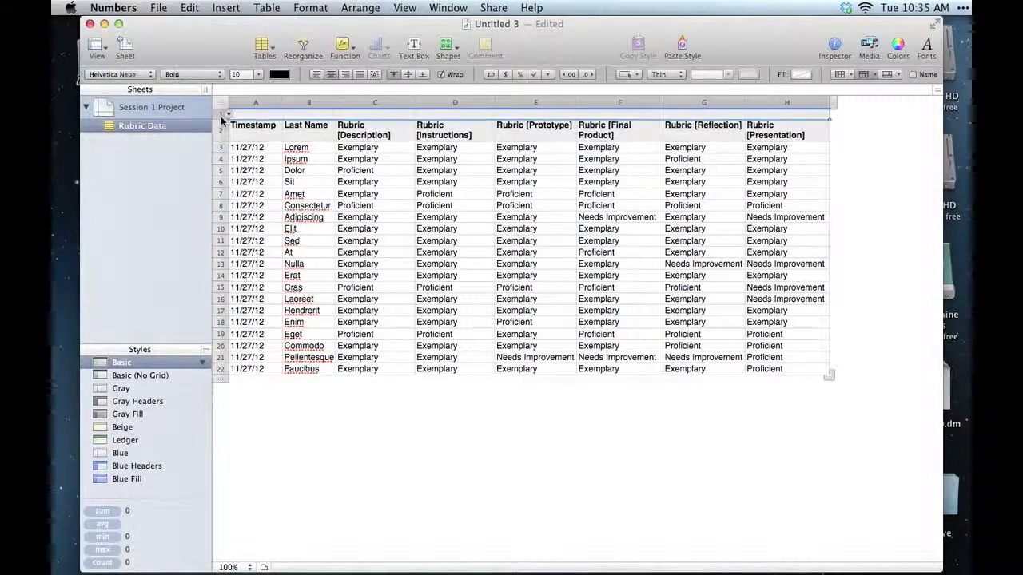
pyautogui.click(224, 129)
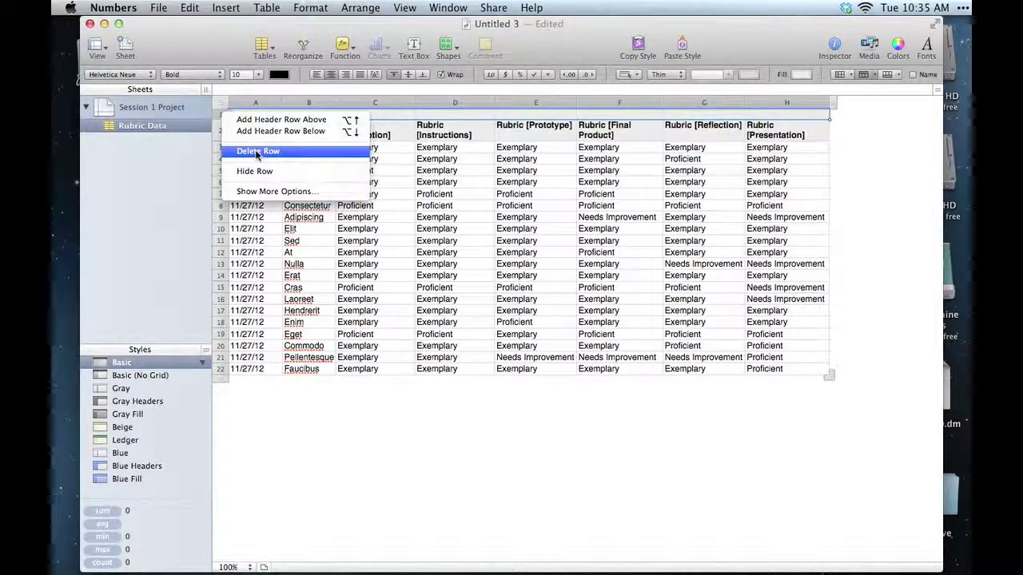
# - Delete the empty first row so the headers return to row 1
pyautogui.click(222, 117)
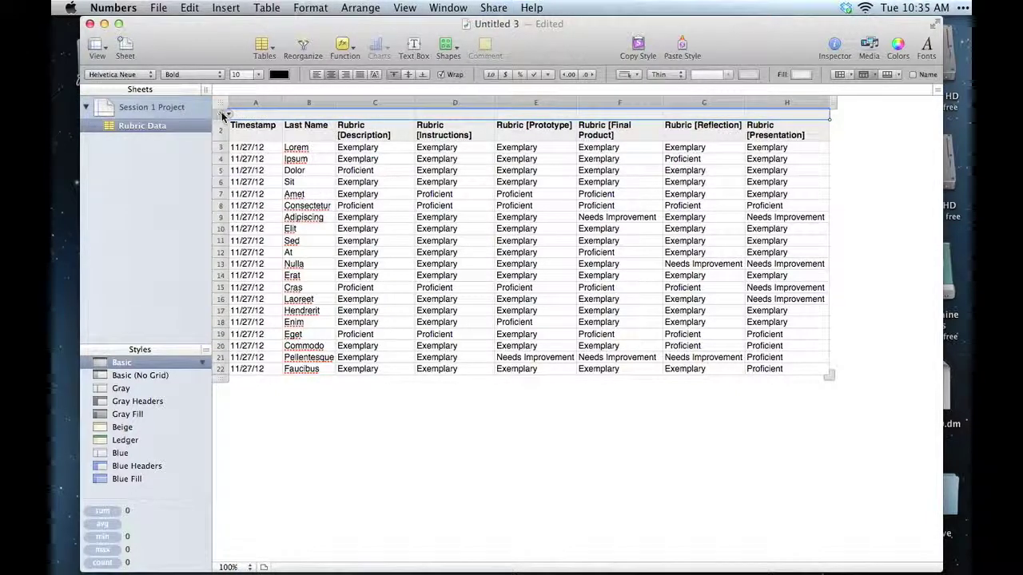
pyautogui.click(221, 117)
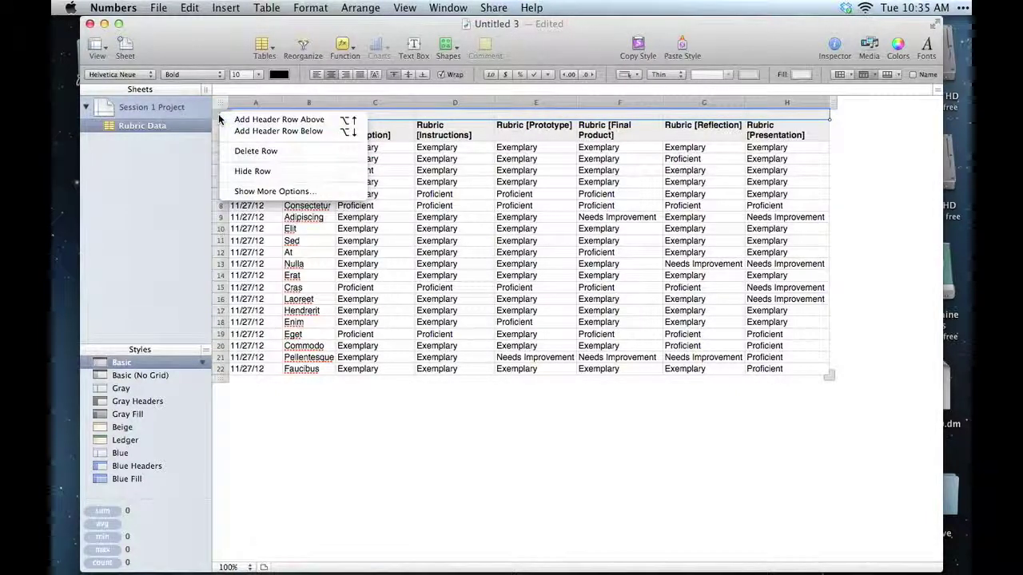
pyautogui.click(255, 151)
pyautogui.click(499, 183)
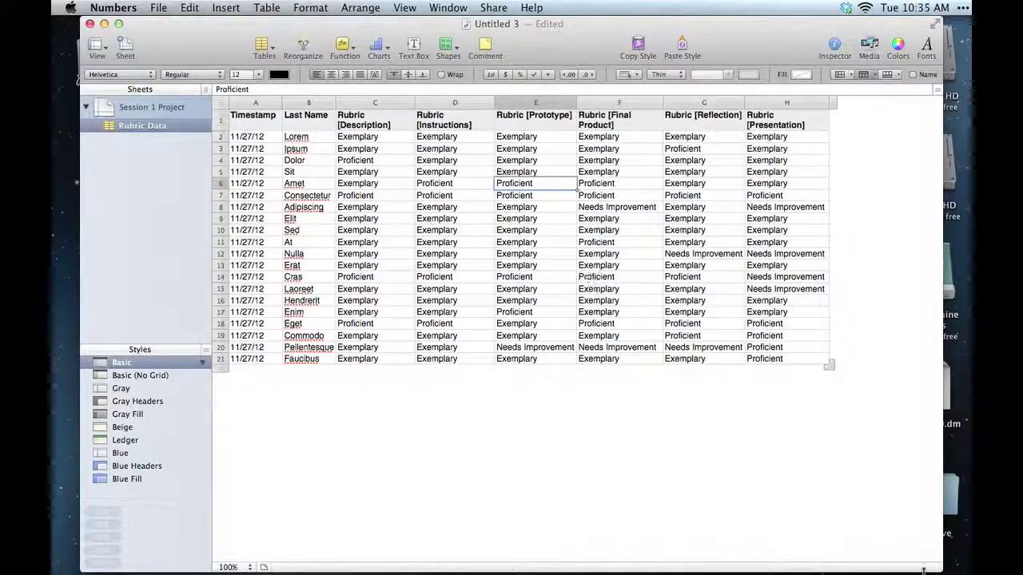
pyautogui.moveTo(937, 569); pyautogui.dragTo(731, 358)
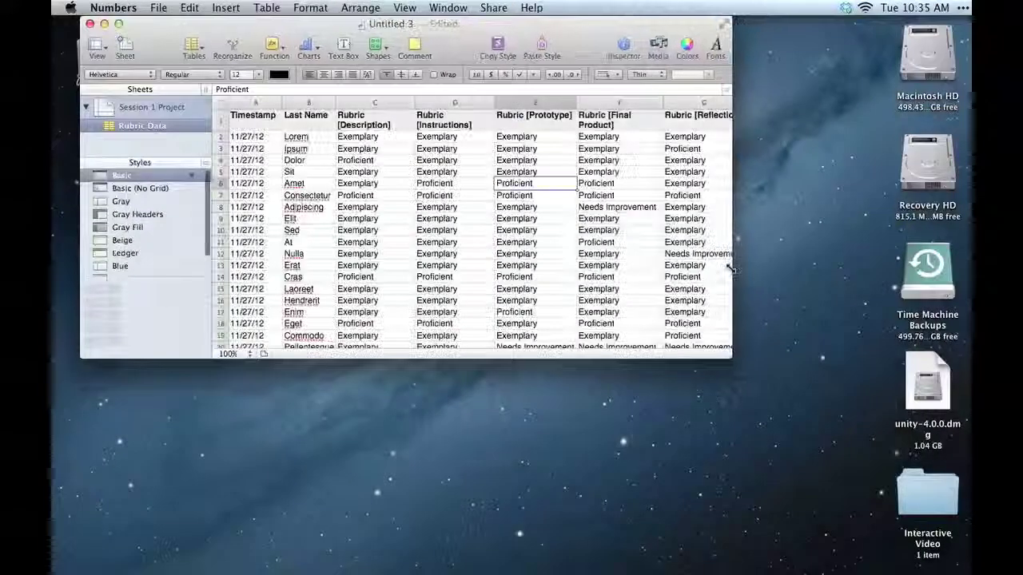
pyautogui.moveTo(729, 269); pyautogui.dragTo(725, 269)
pyautogui.scroll(-2, 611, 254)
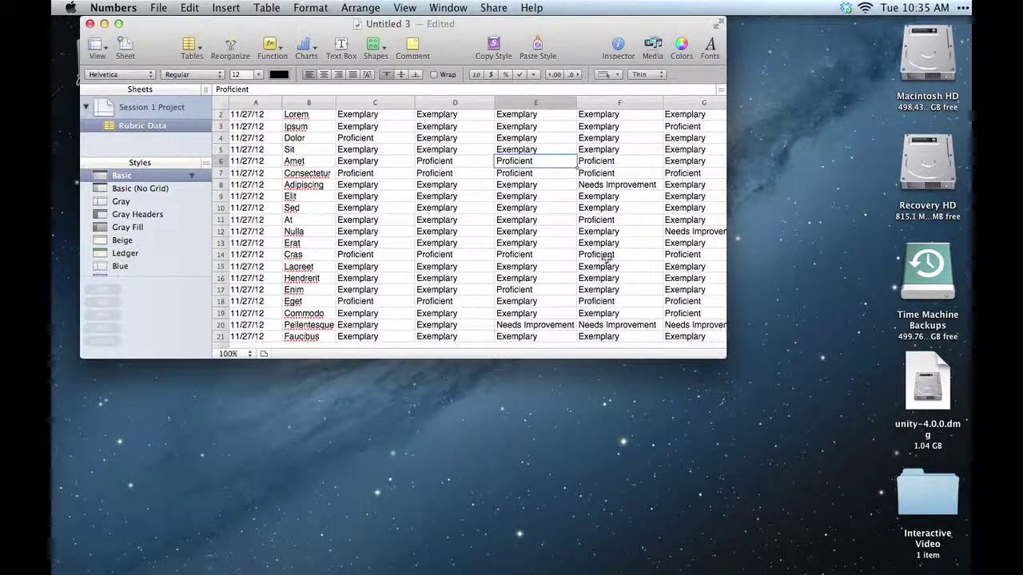
pyautogui.scroll(2, 606, 257)
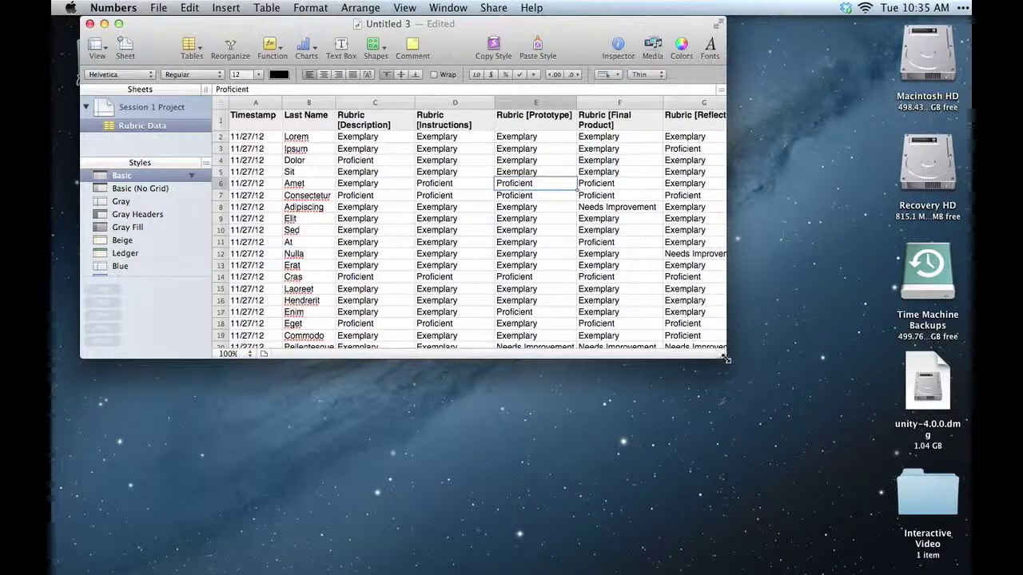
pyautogui.moveTo(728, 361); pyautogui.dragTo(935, 570)
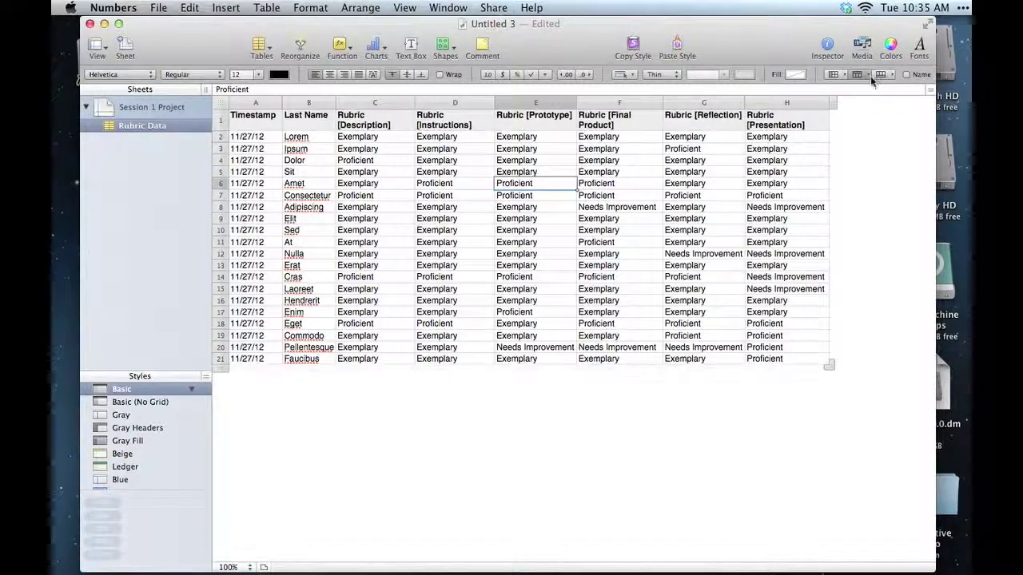
# - Freeze the header row, then shrink the window and scroll to confirm the header stays visible
pyautogui.click(870, 76)
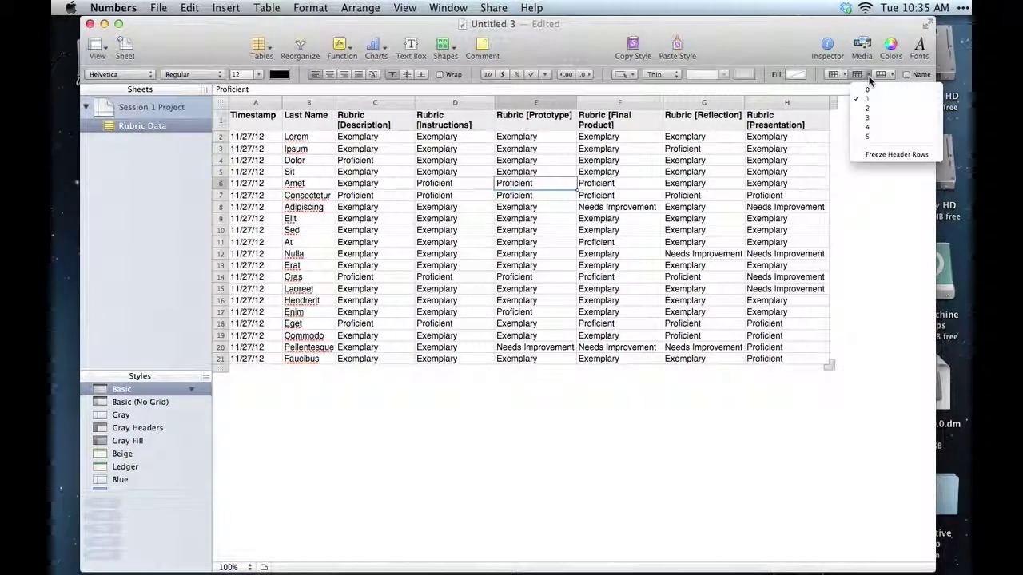
pyautogui.click(909, 154)
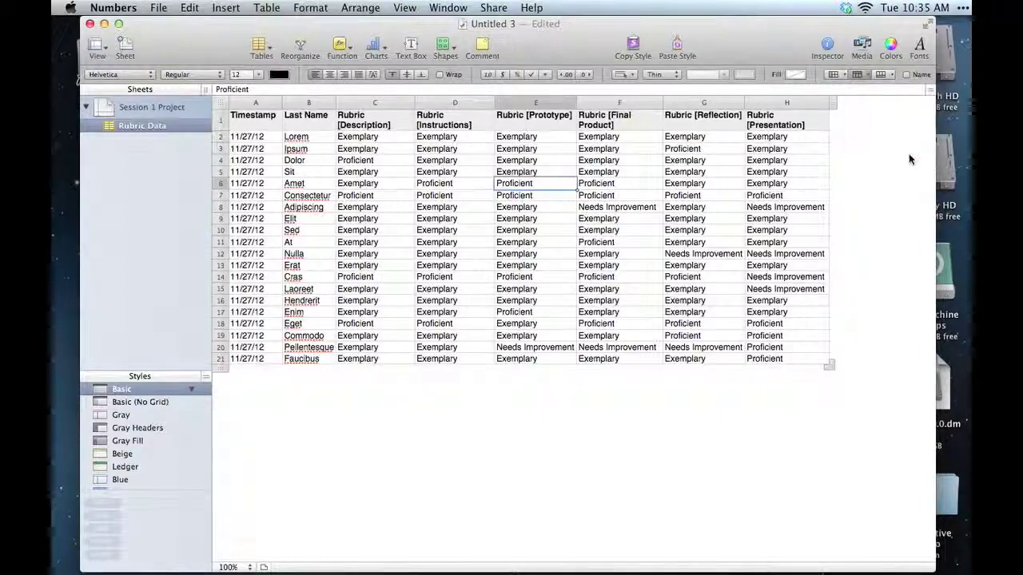
pyautogui.moveTo(931, 562); pyautogui.dragTo(708, 358)
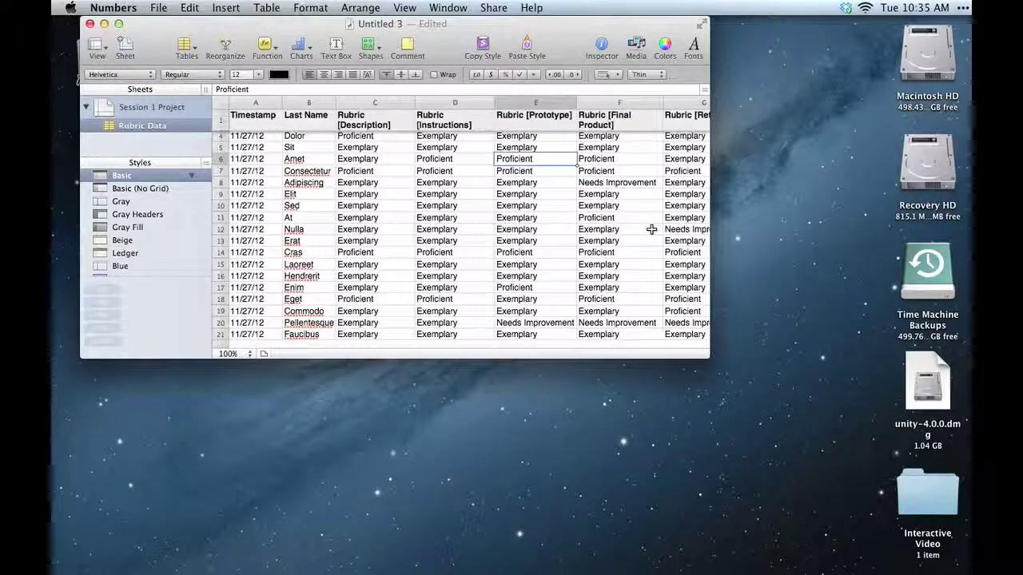
pyautogui.scroll(2, 652, 229)
pyautogui.scroll(-2, 650, 229)
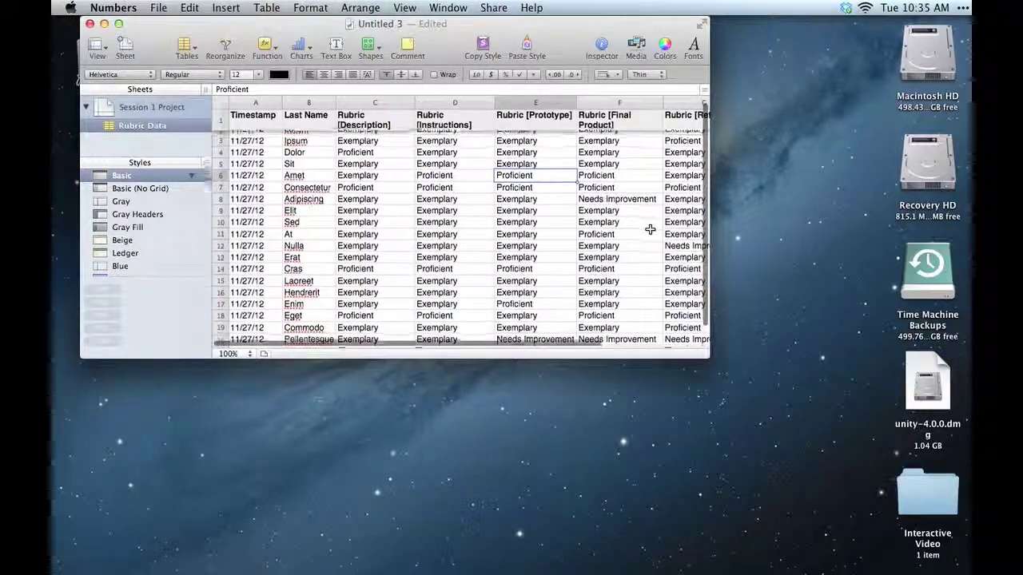
pyautogui.scroll(-1, 650, 229)
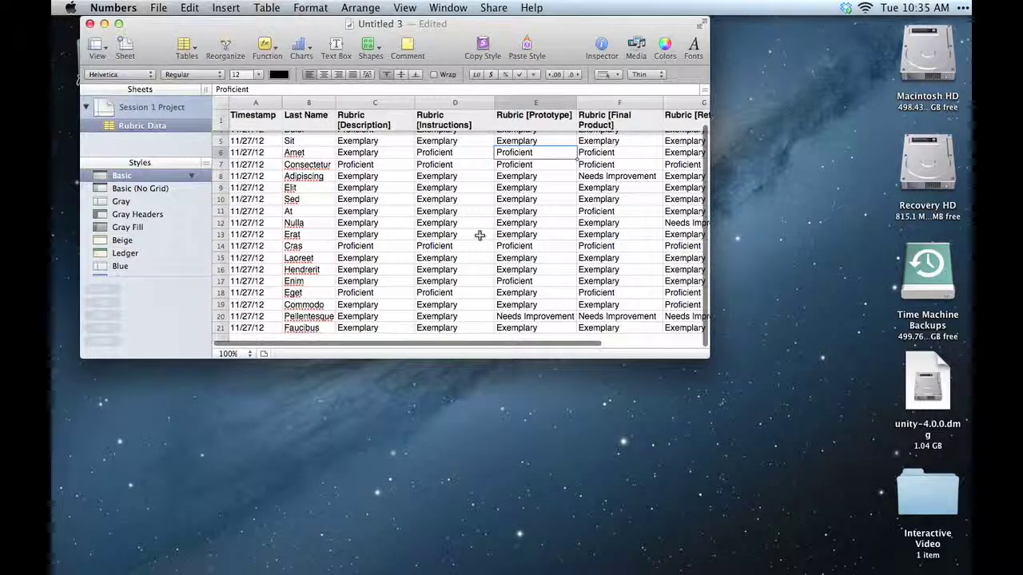
pyautogui.scroll(-1, 480, 235)
pyautogui.scroll(1, 479, 235)
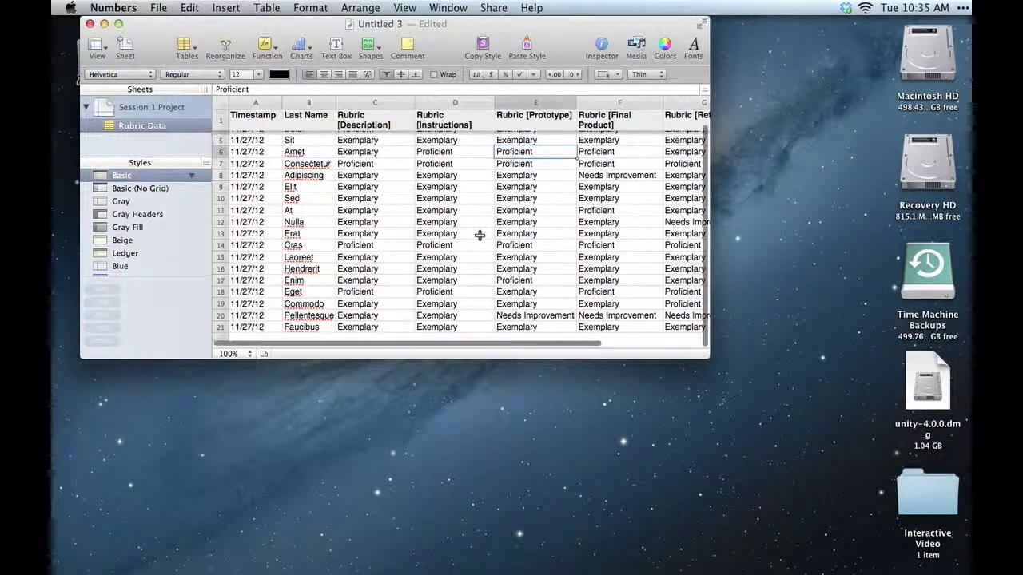
pyautogui.scroll(3, 479, 235)
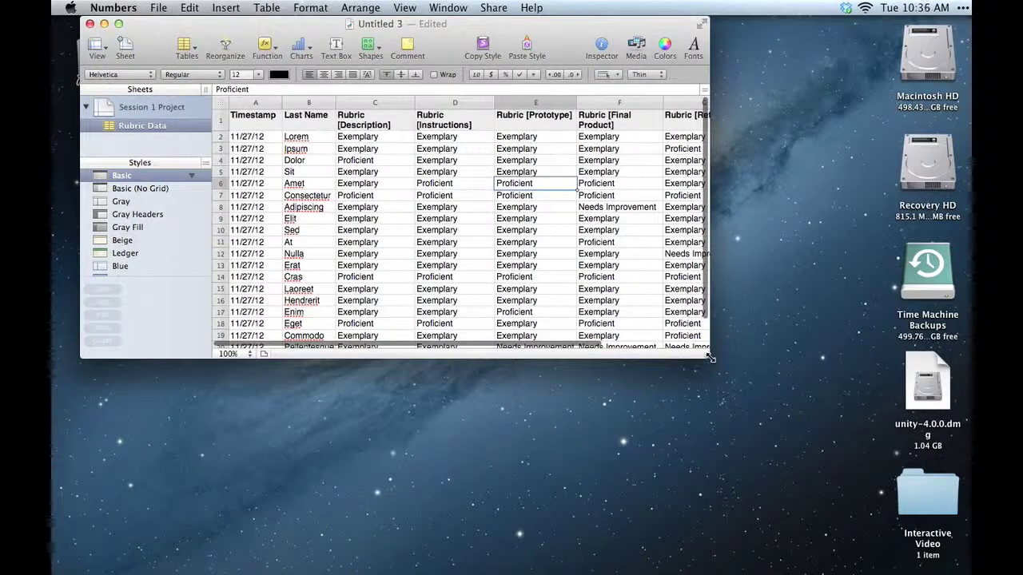
pyautogui.moveTo(696, 376); pyautogui.dragTo(970, 572)
# - Move the Last Name column before Timestamp and insert an empty column at the far left
pyautogui.click(312, 103)
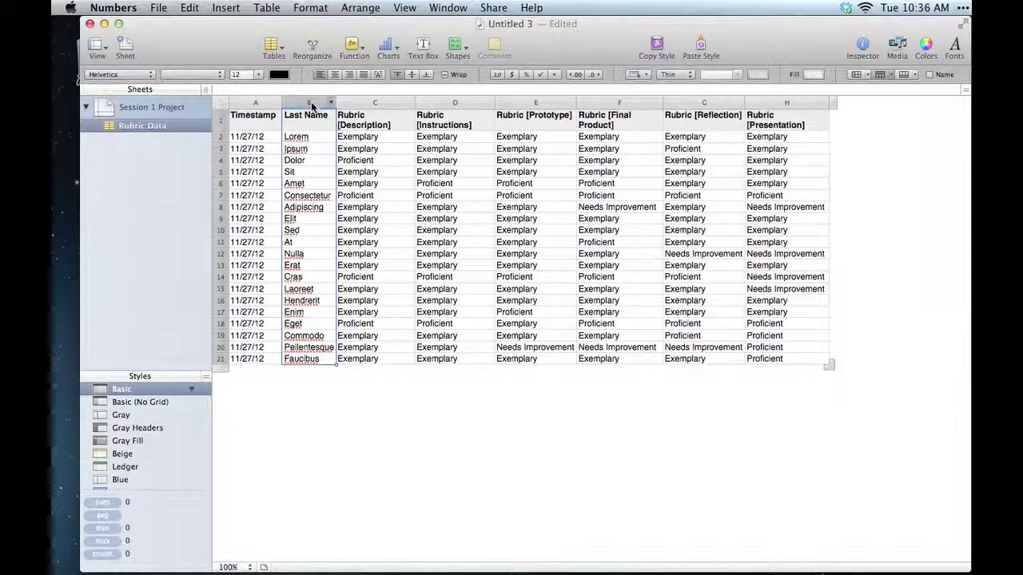
pyautogui.moveTo(309, 104); pyautogui.dragTo(235, 130)
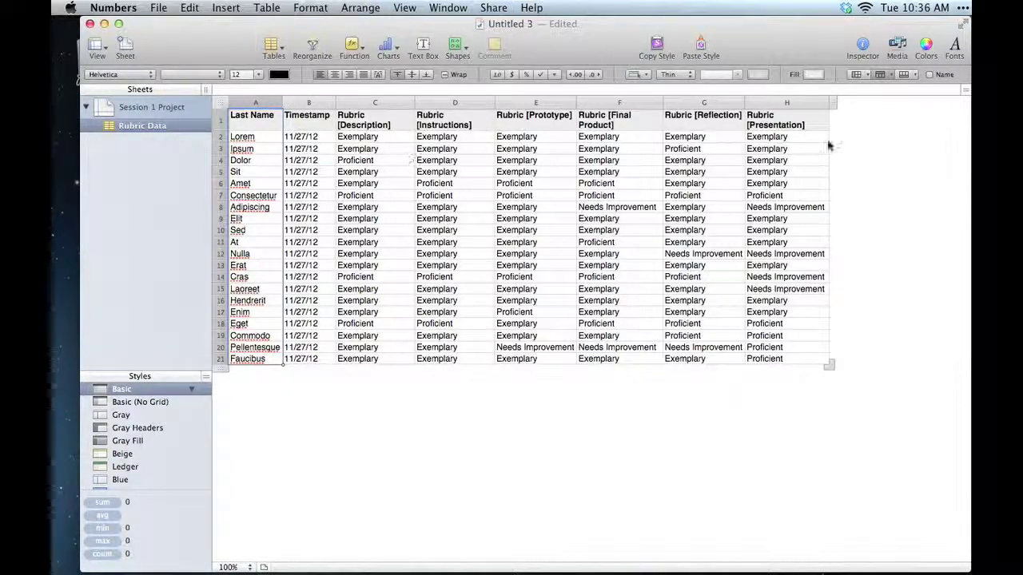
pyautogui.click(860, 80)
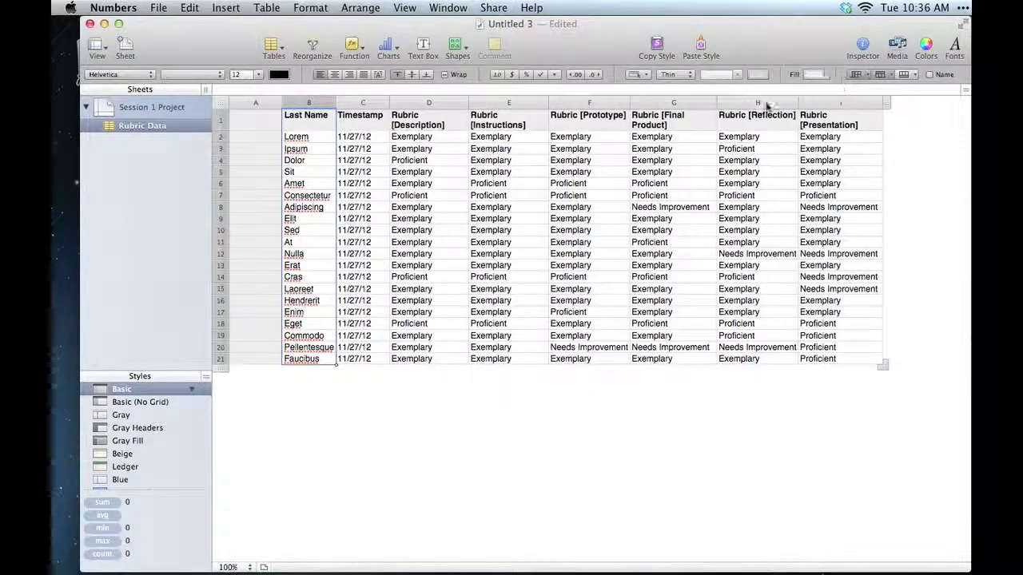
# - Convert Last Name to a header column, delete the empty column A, and widen column A
pyautogui.click(312, 107)
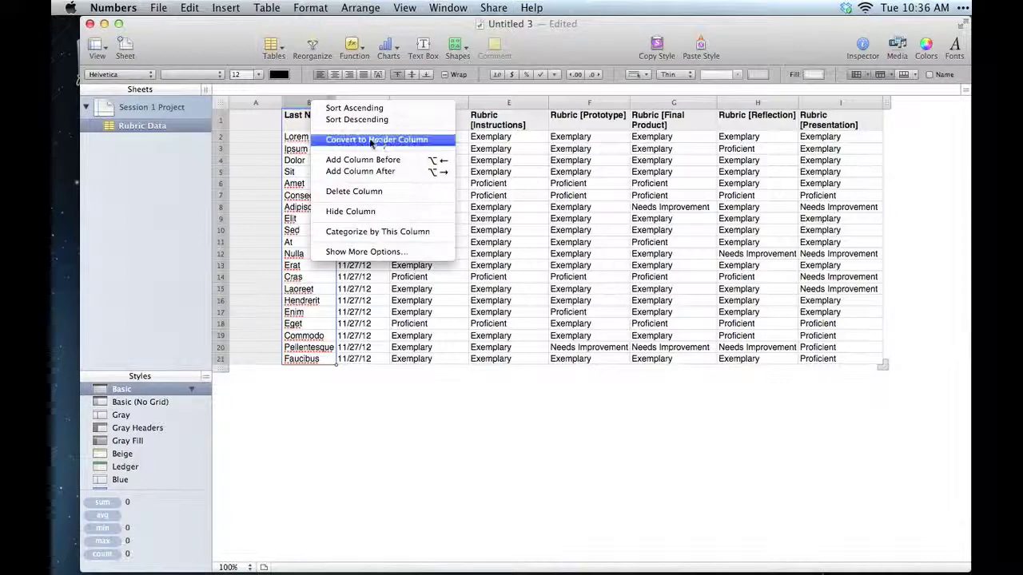
pyautogui.click(402, 141)
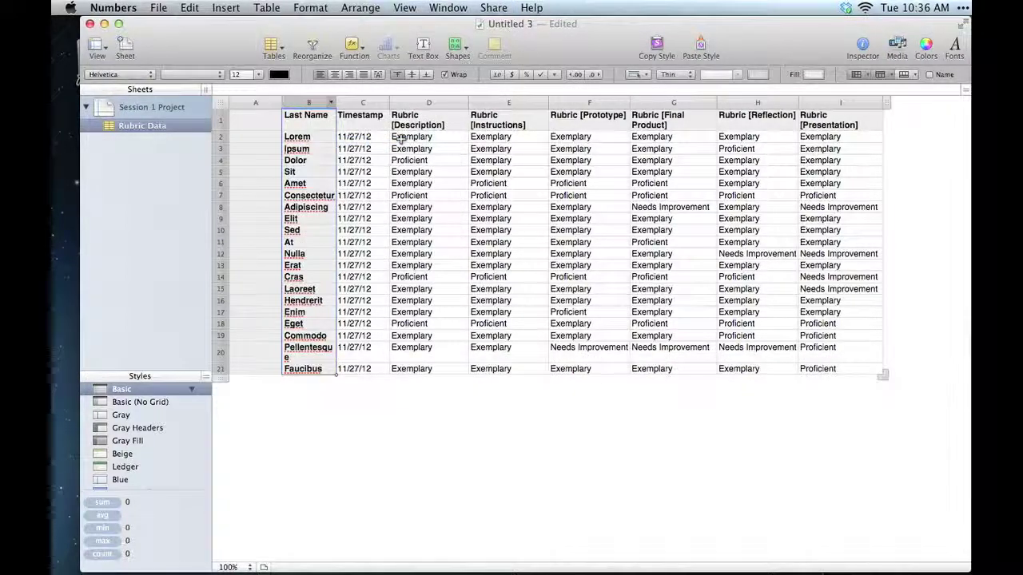
pyautogui.click(249, 105)
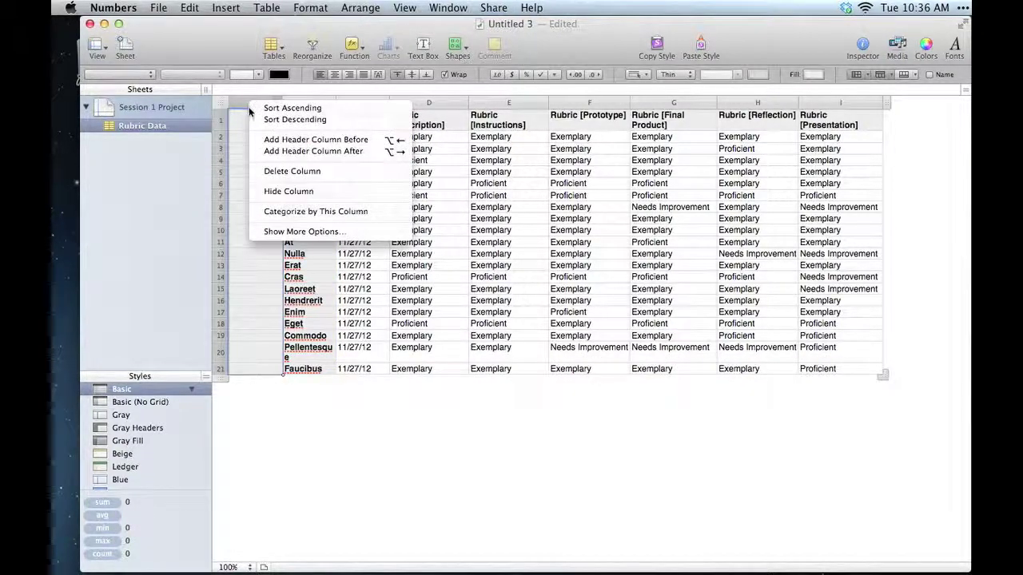
pyautogui.click(268, 170)
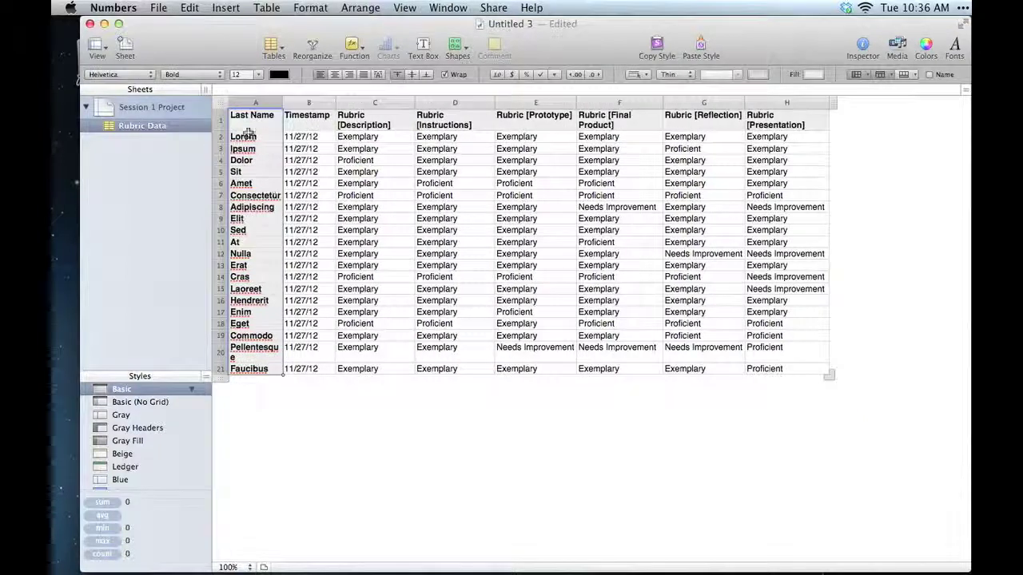
pyautogui.moveTo(281, 105); pyautogui.dragTo(290, 117)
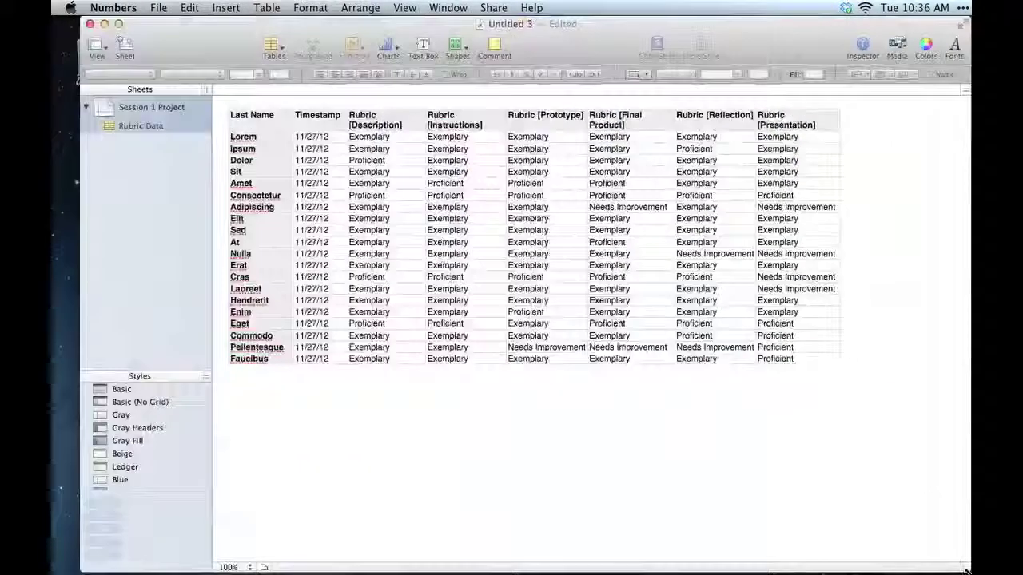
# - Shrink the window, select the Last Name header cell, and widen the window to reveal columns G and H
pyautogui.moveTo(952, 561); pyautogui.dragTo(780, 453)
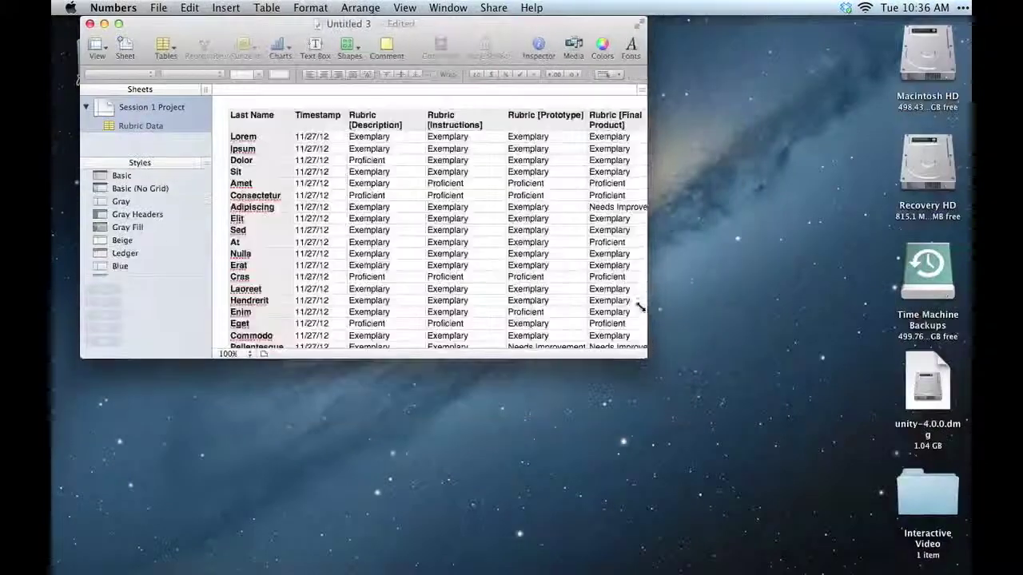
pyautogui.hscroll(3, 439, 185)
pyautogui.hscroll(-3, 439, 186)
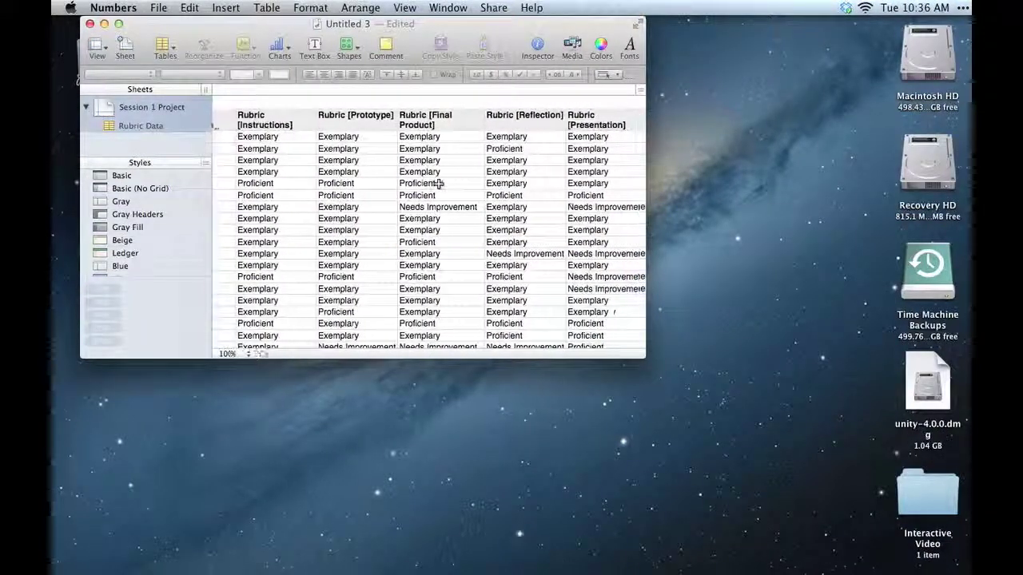
pyautogui.click(275, 137)
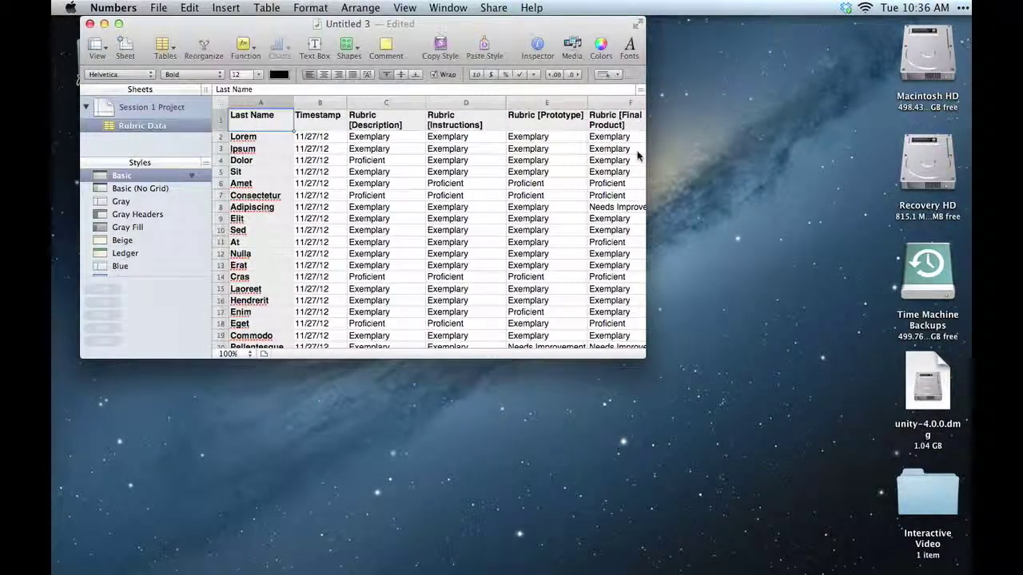
pyautogui.moveTo(646, 121); pyautogui.dragTo(971, 115)
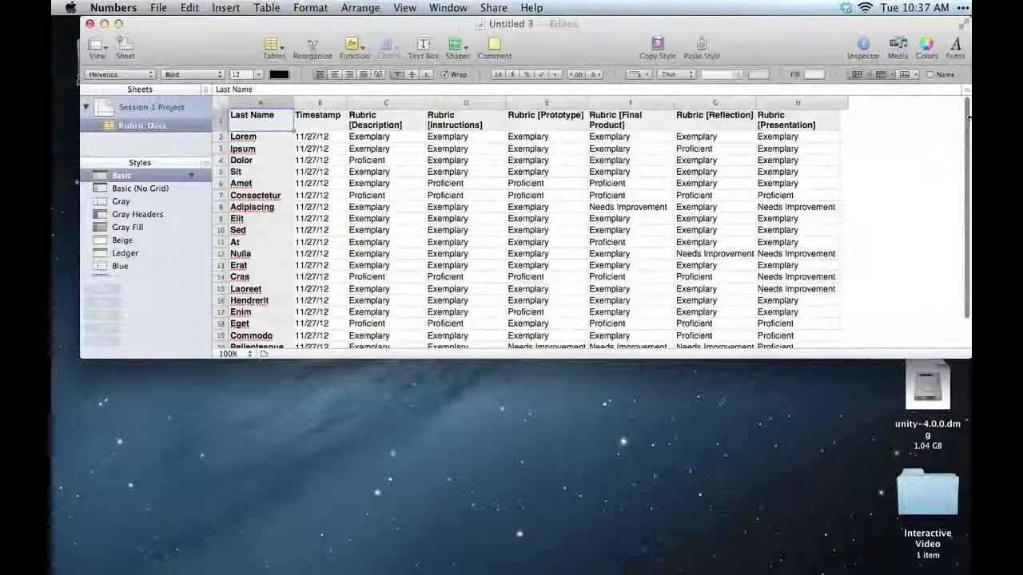
# - Freeze the Last Name header column, test it in a narrower window, then enlarge the window
pyautogui.click(887, 75)
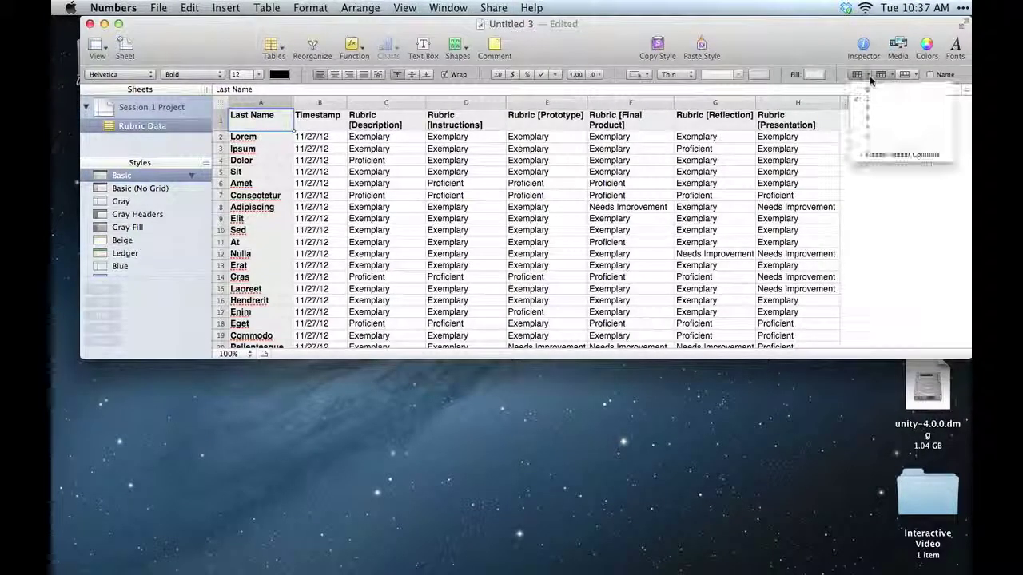
pyautogui.click(902, 155)
pyautogui.moveTo(970, 206); pyautogui.dragTo(583, 204)
pyautogui.hscroll(8, 376, 162)
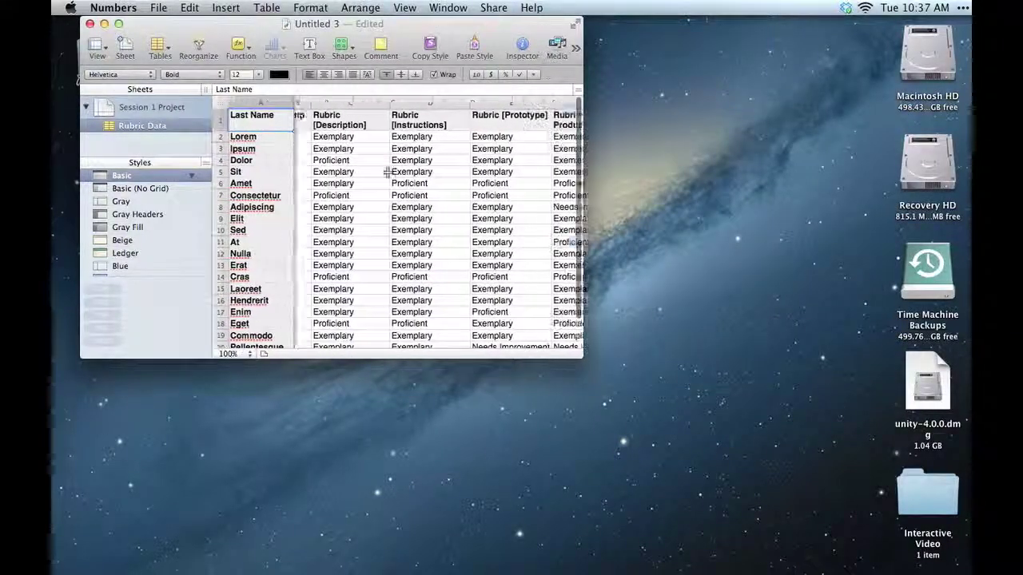
pyautogui.hscroll(-6, 384, 168)
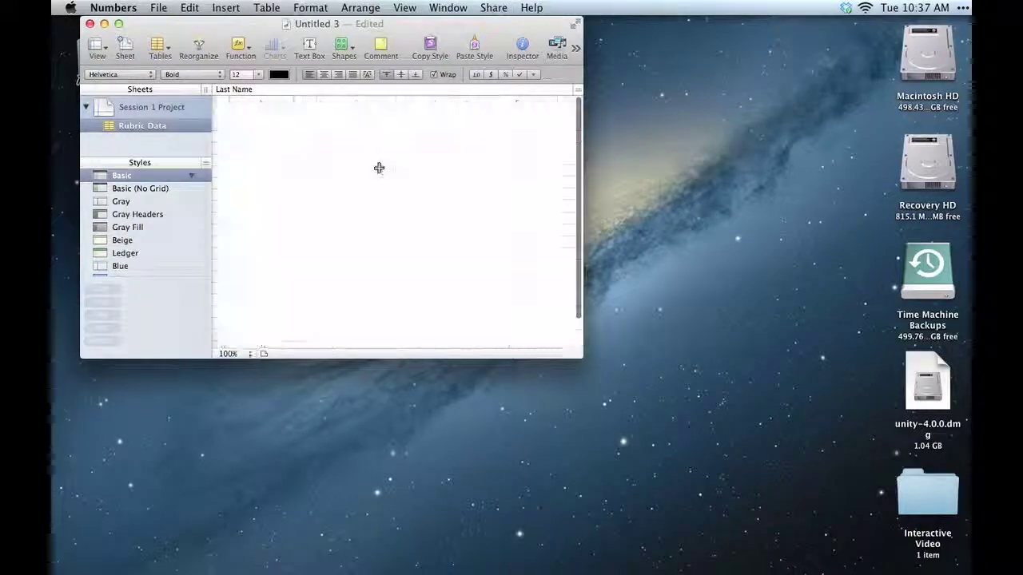
pyautogui.scroll(-5, 379, 167)
pyautogui.scroll(8, 379, 168)
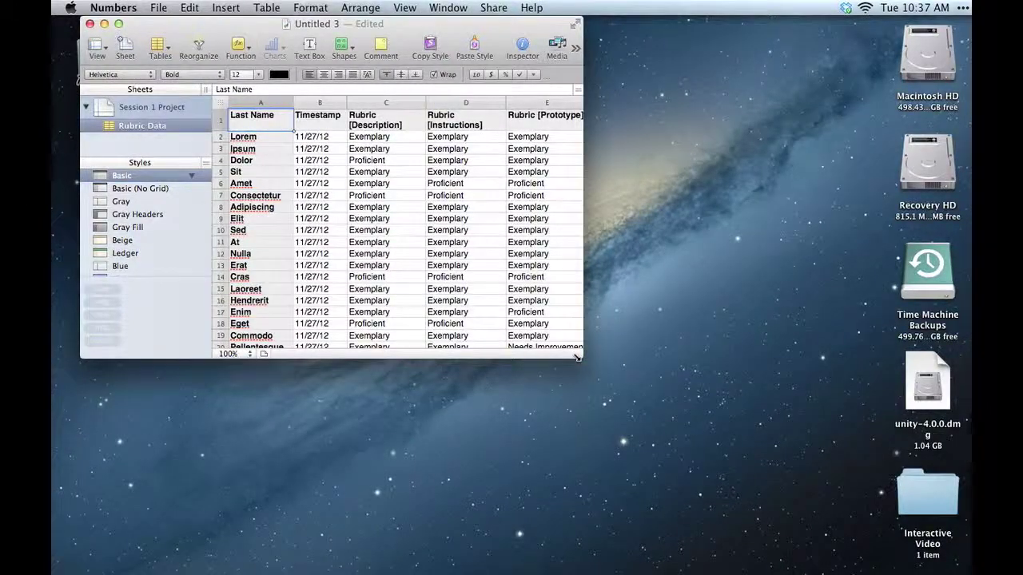
pyautogui.moveTo(581, 356); pyautogui.dragTo(899, 571)
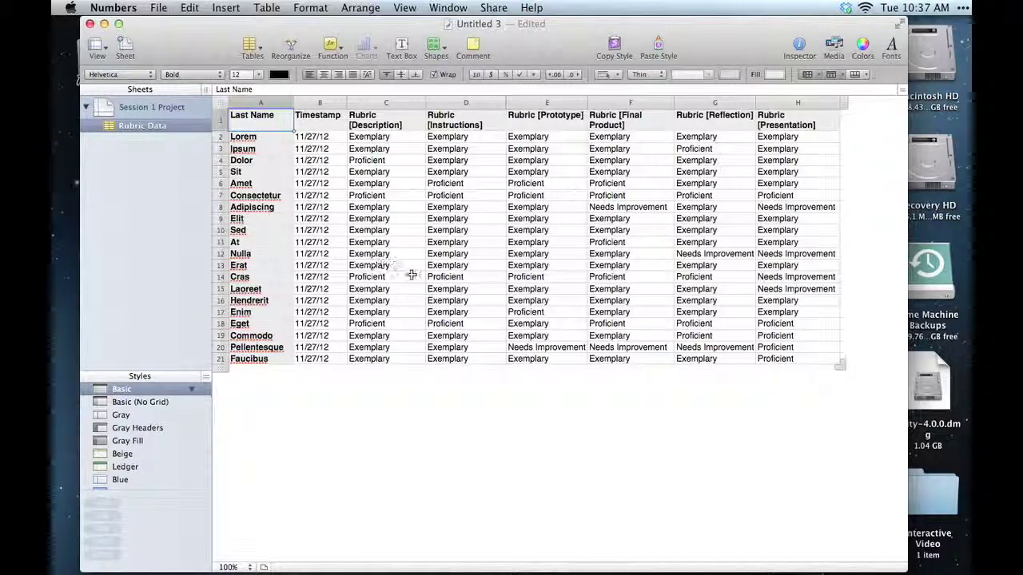
pyautogui.click(536, 386)
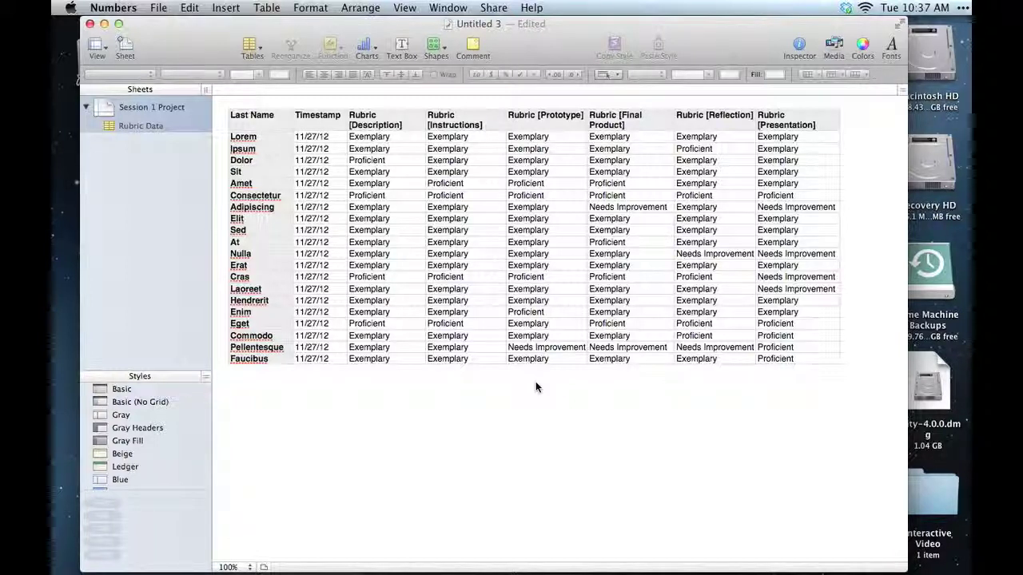
pyautogui.click(402, 332)
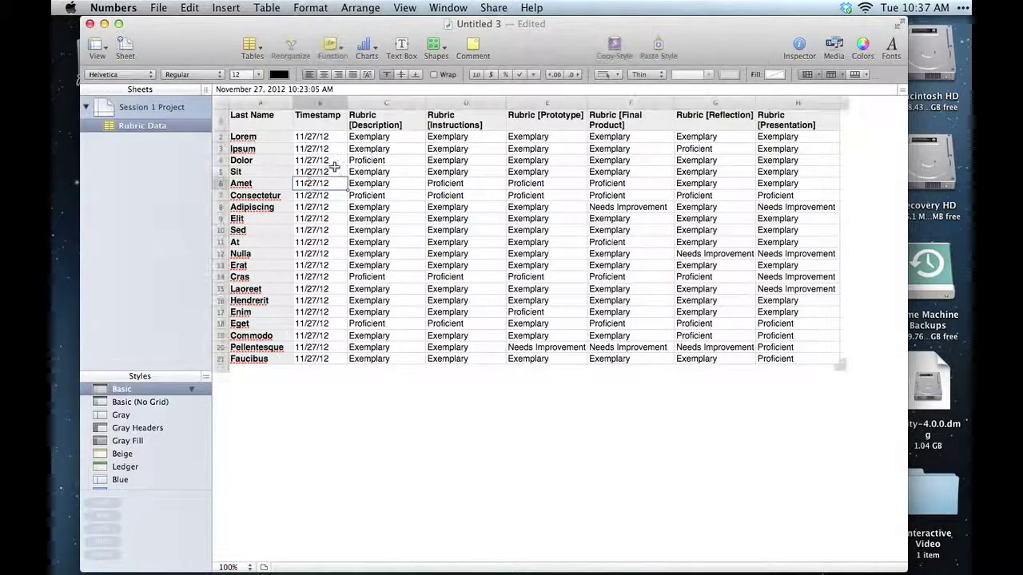
pyautogui.click(319, 103)
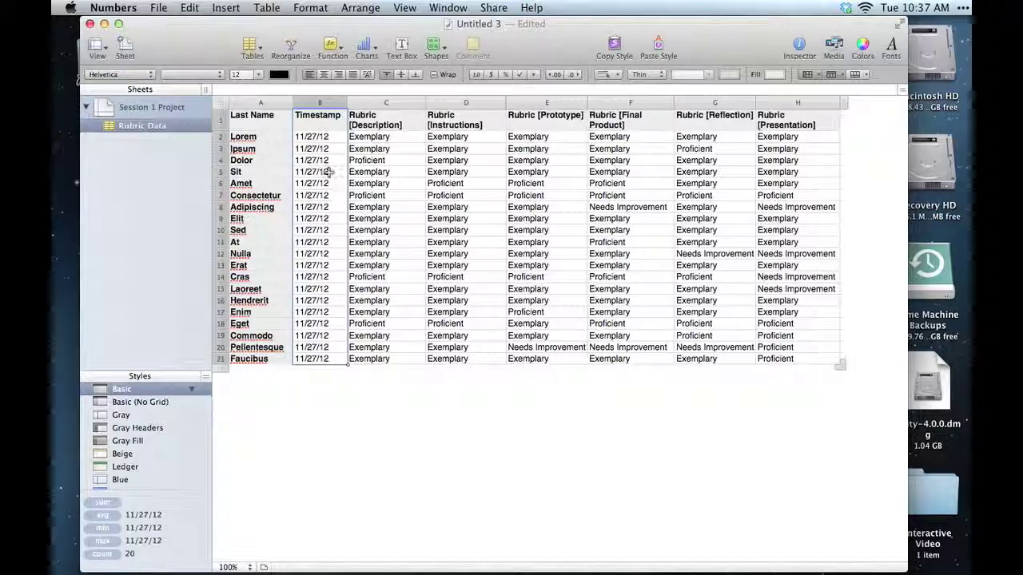
pyautogui.rightClick(316, 108)
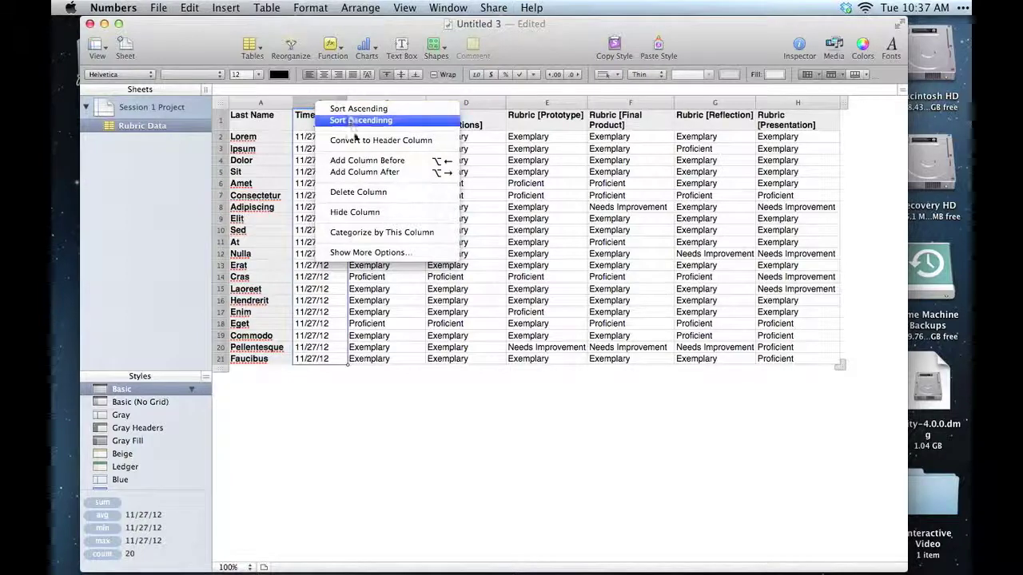
# - Hide the Timestamp column, then restore it with Unhide Column B
pyautogui.click(380, 214)
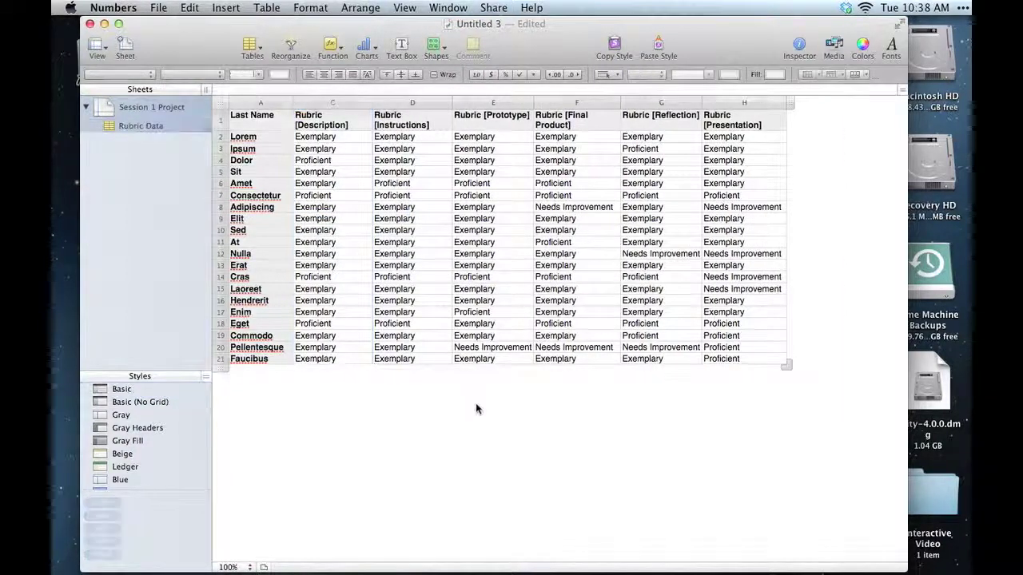
pyautogui.click(351, 195)
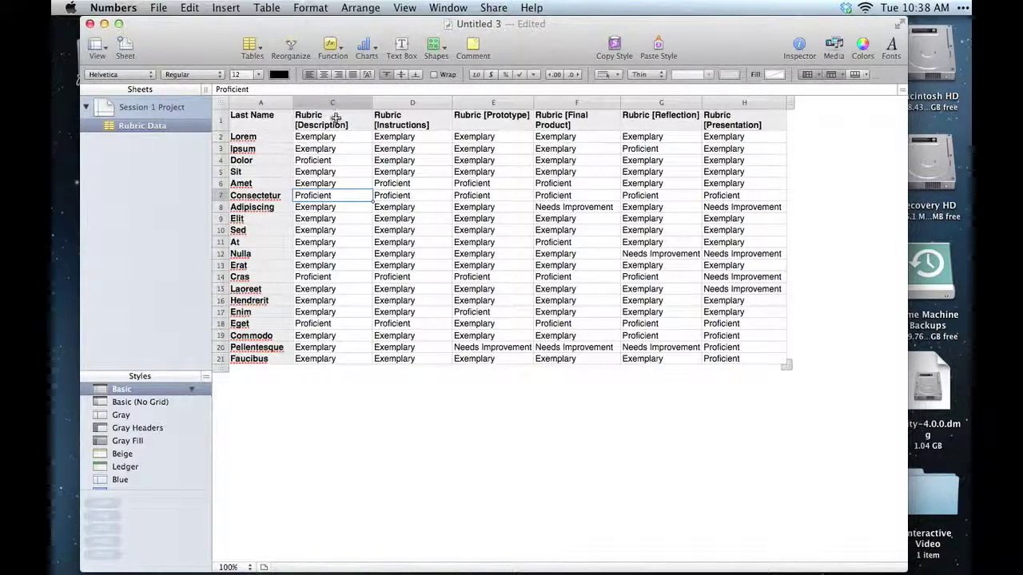
pyautogui.rightClick(334, 104)
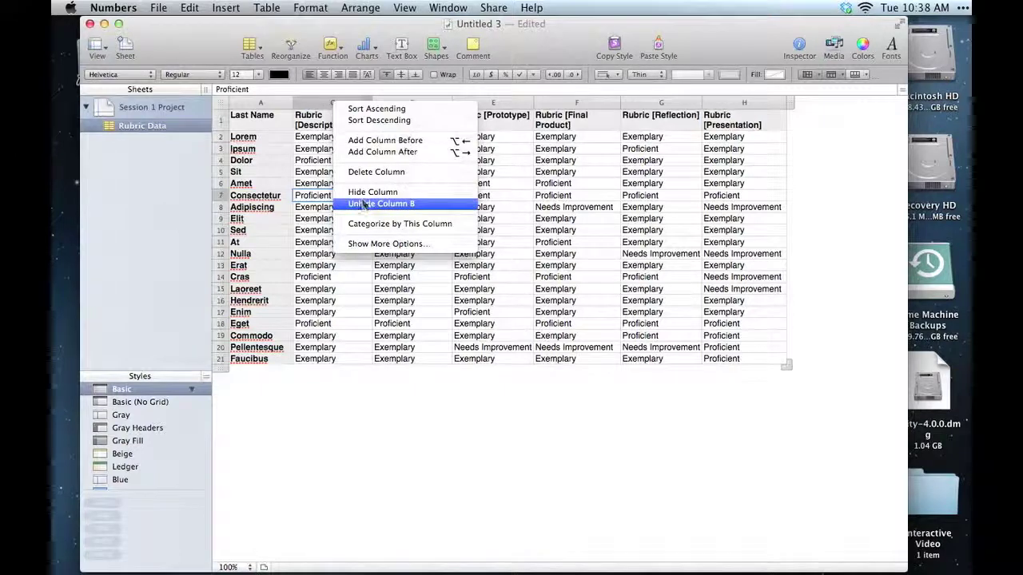
pyautogui.click(398, 204)
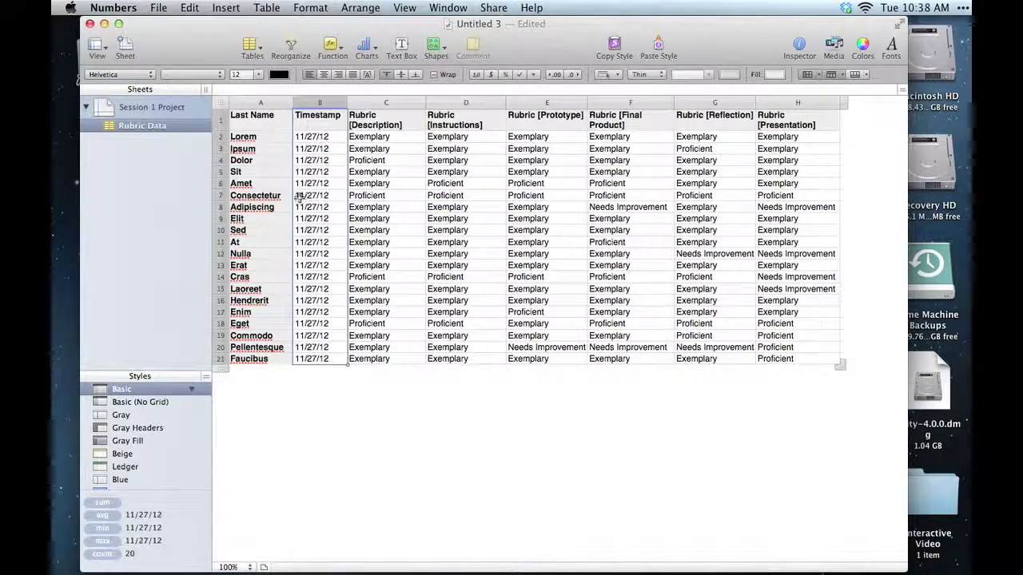
# - Hide the Timestamp column again and select the Rubric [Description] column
pyautogui.rightClick(323, 103)
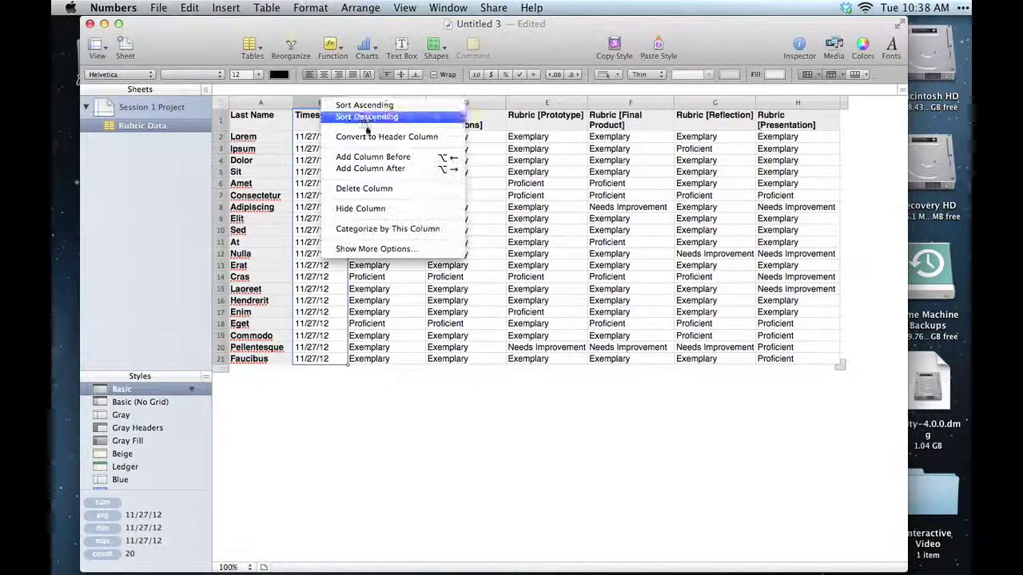
pyautogui.click(375, 209)
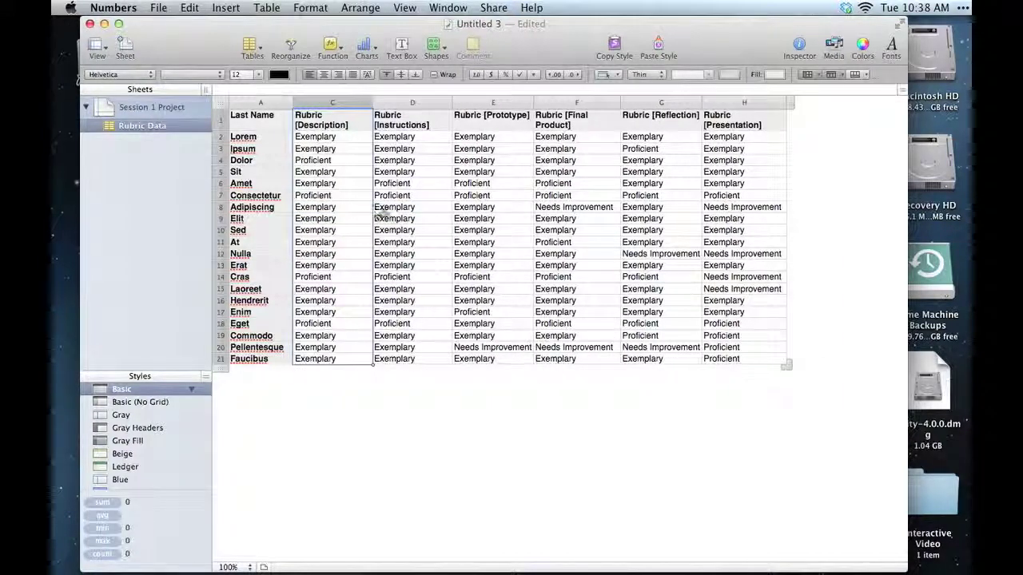
pyautogui.click(380, 218)
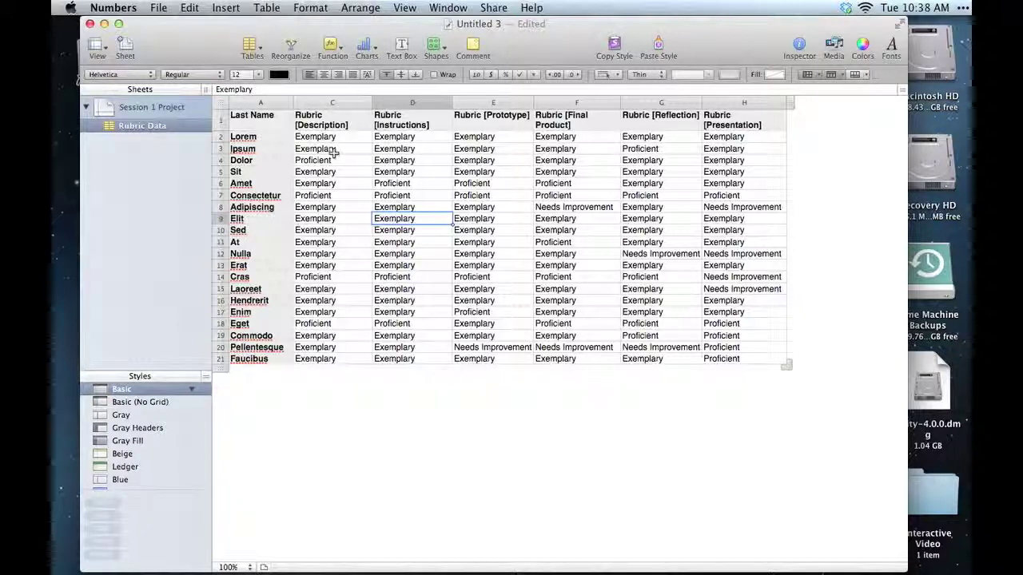
pyautogui.click(334, 103)
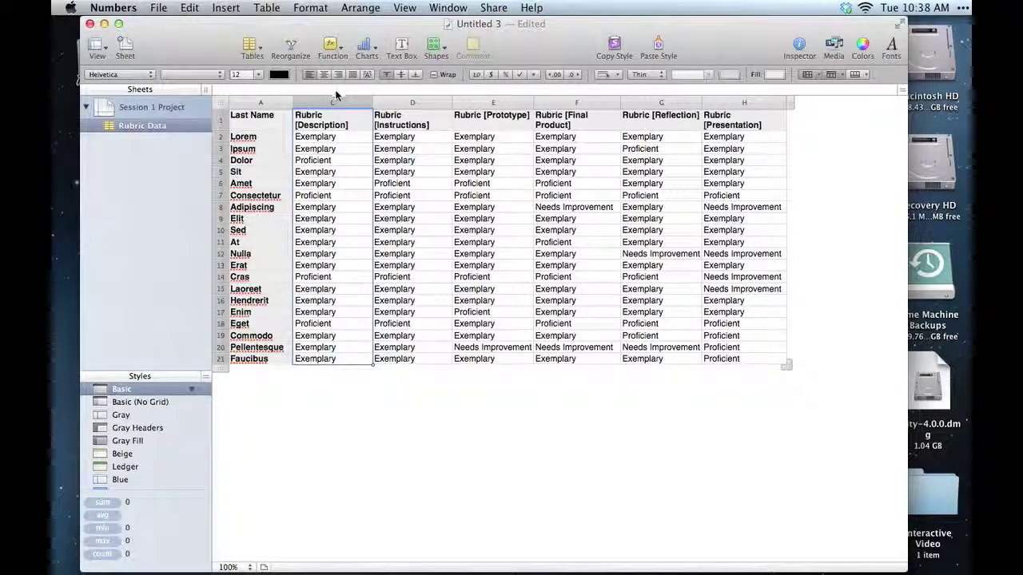
# - Add empty columns D through I after Rubric [Description] and select all six
pyautogui.rightClick(336, 103)
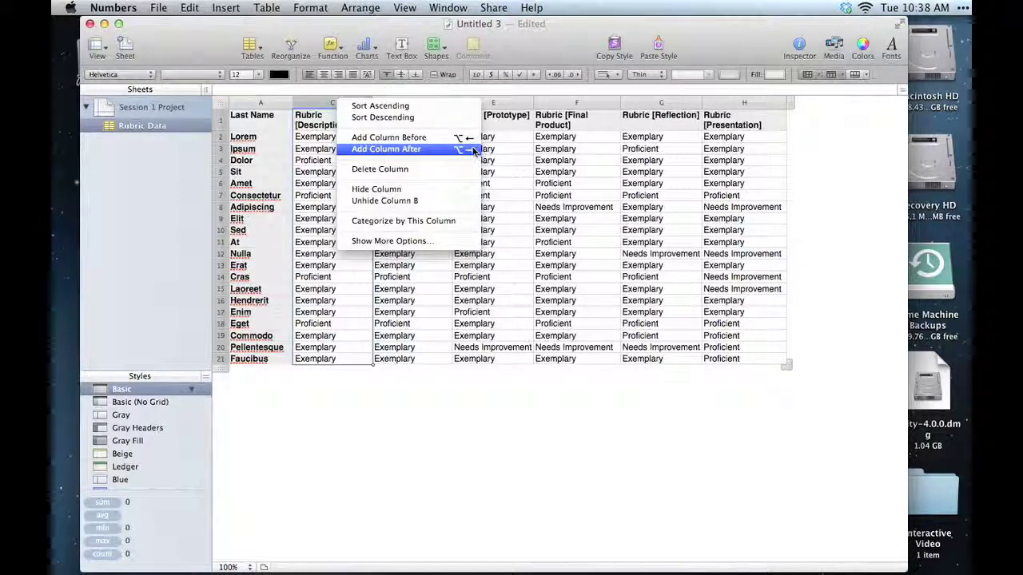
pyautogui.click(392, 152)
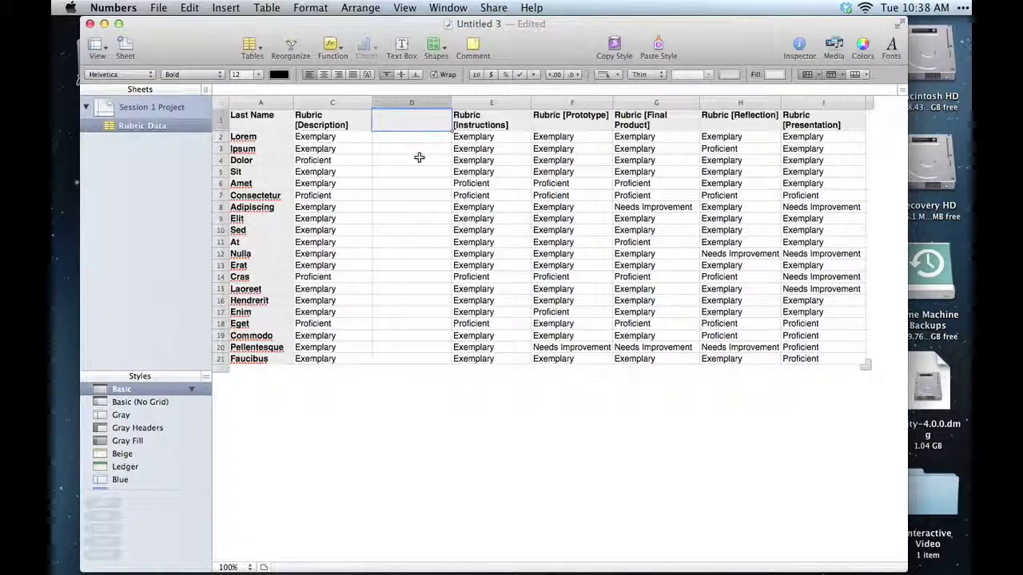
pyautogui.hotkey('alt', 'Right')
pyautogui.hotkey('alt', 'Right')
pyautogui.hotkey('alt', 'Right')
pyautogui.hotkey('alt', 'Right')
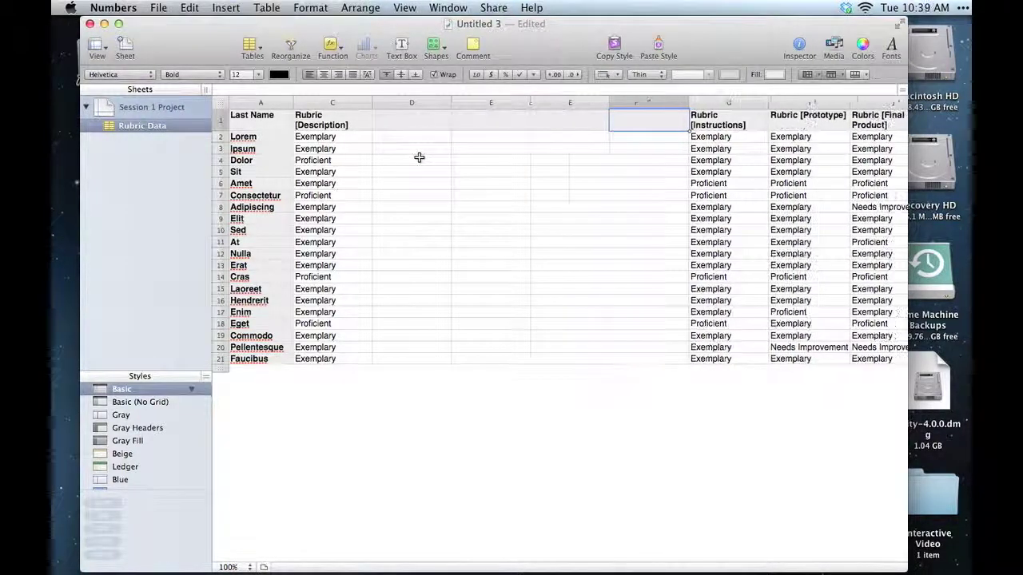
pyautogui.hotkey('alt', 'Right')
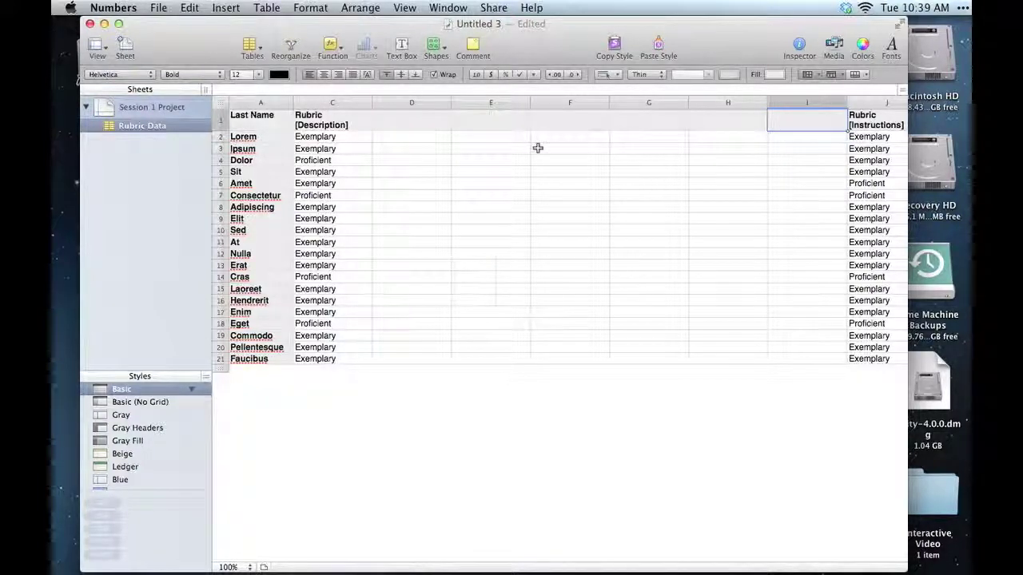
pyautogui.click(412, 104)
pyautogui.keyDown('shift'); pyautogui.click(785, 104); pyautogui.keyUp('shift')
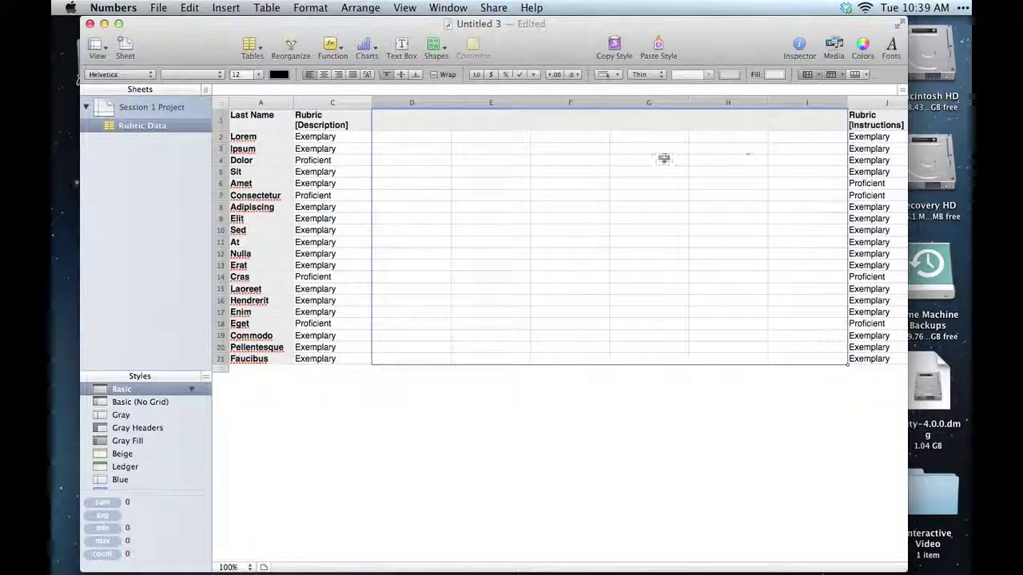
pyautogui.rightClick(414, 104)
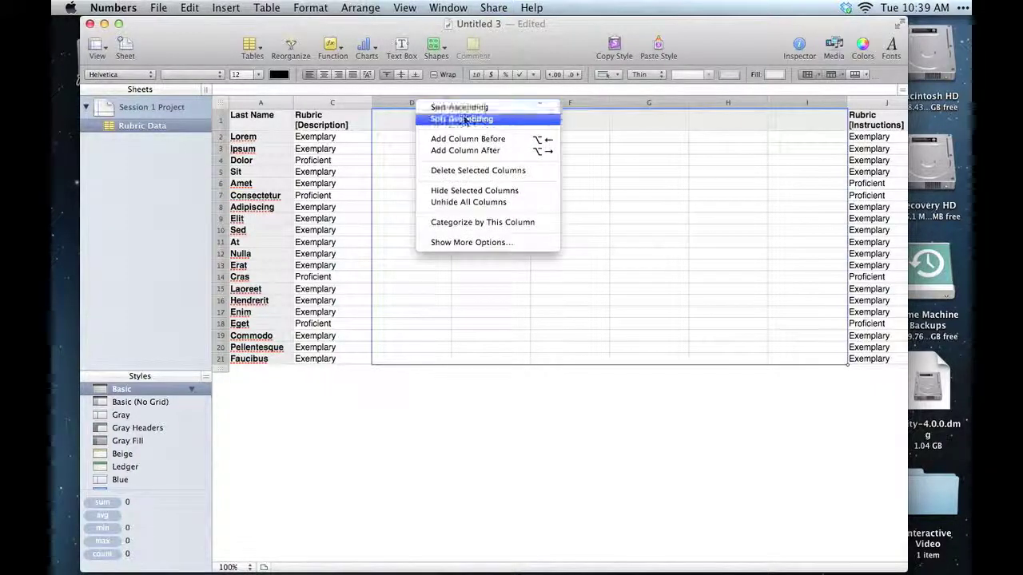